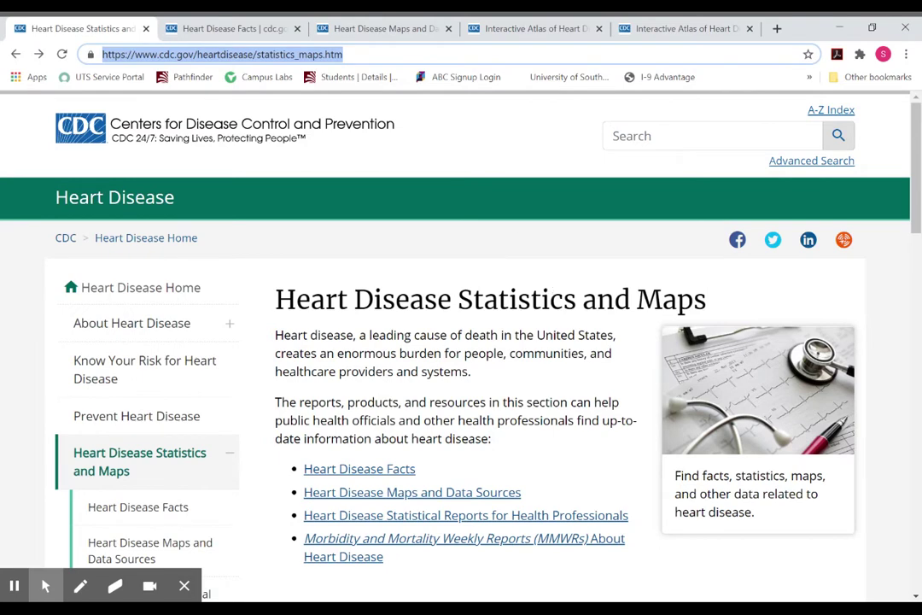
Review the CDC Heart Disease Statistics and Maps page and the facts on the Heart Disease Facts page.
{"action": "scroll", "coordinate": [461, 342], "scroll_direction": "down", "scroll_amount": 1}
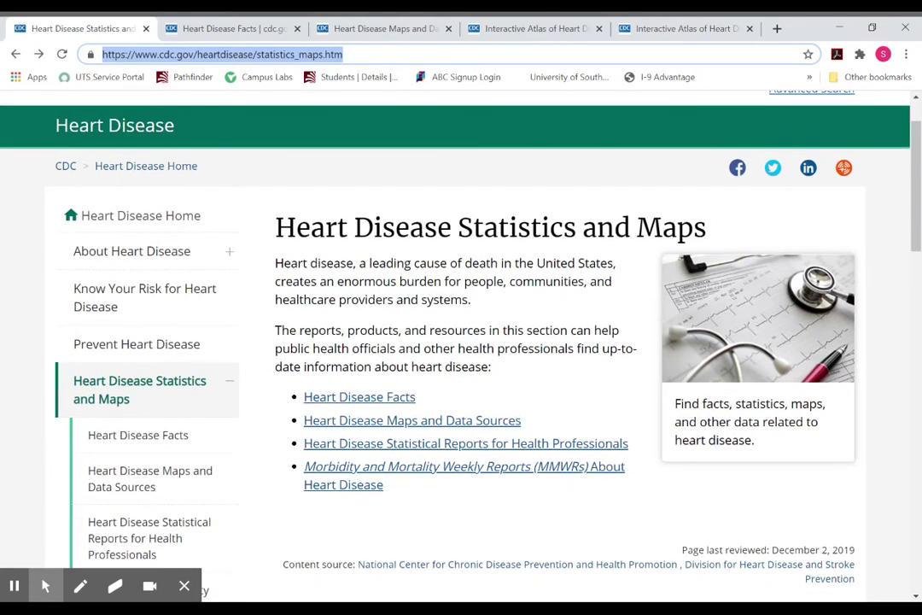
{"action": "scroll", "coordinate": [461, 341], "scroll_direction": "down", "scroll_amount": 1}
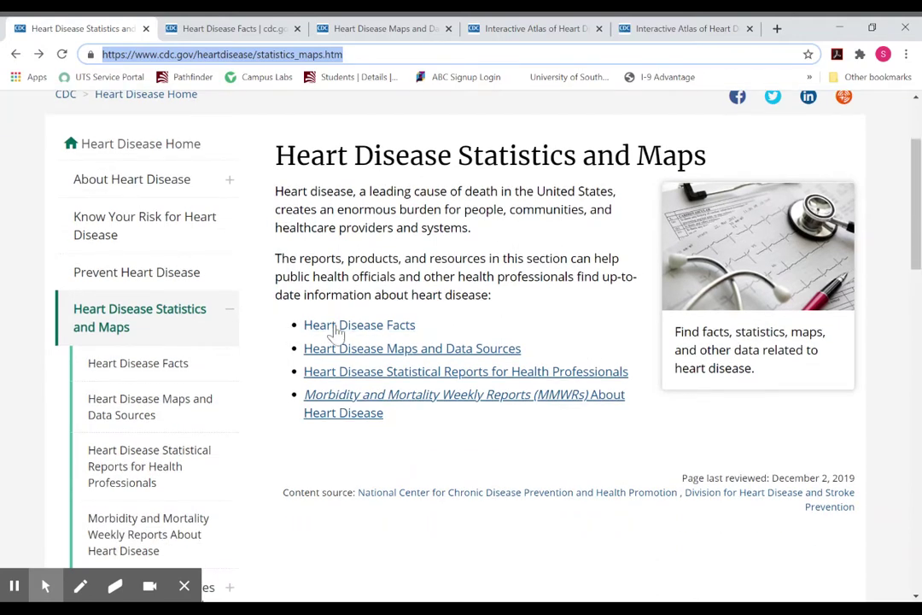
{"action": "left_click", "coordinate": [203, 29]}
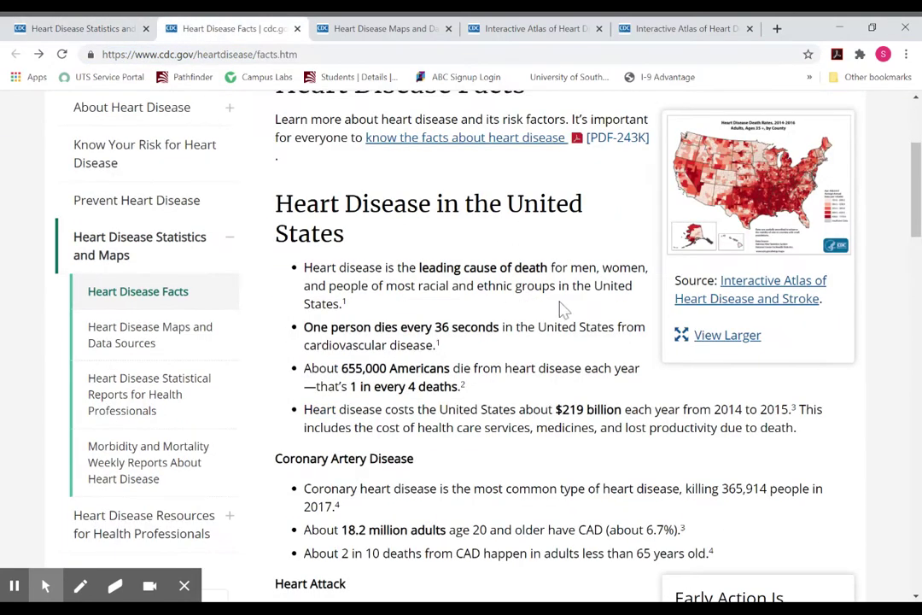
{"action": "scroll", "coordinate": [563, 309], "scroll_direction": "down", "scroll_amount": 1}
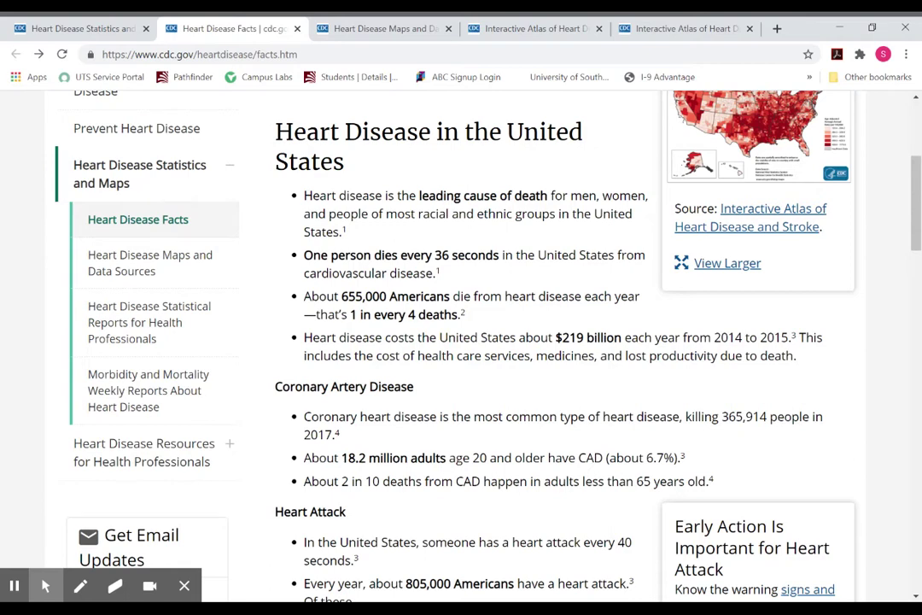
Revisit the statistics page's resource list and review the Heart Disease Maps and Data Sources page.
{"action": "left_click", "coordinate": [111, 32]}
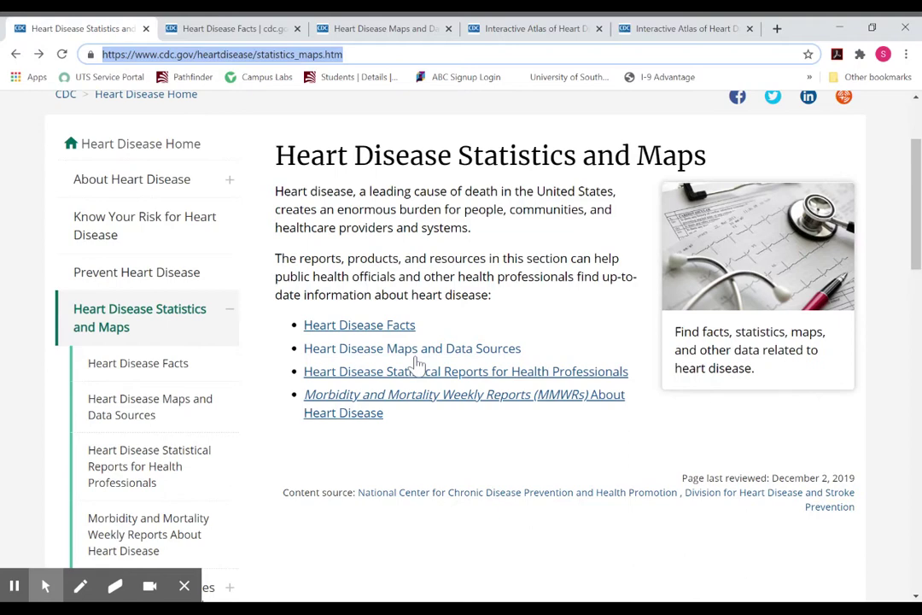
{"action": "left_click", "coordinate": [387, 34]}
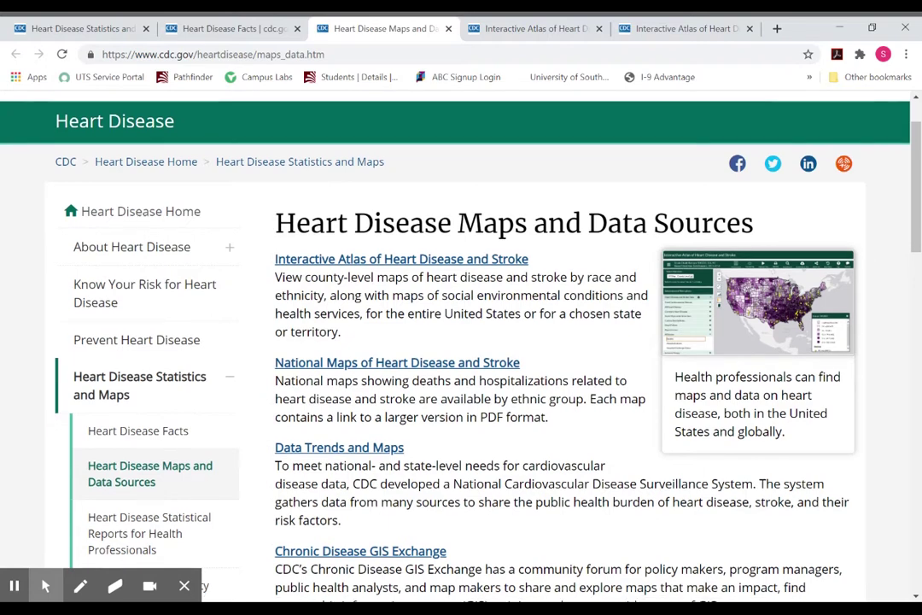
{"action": "scroll", "coordinate": [460, 342], "scroll_direction": "down", "scroll_amount": 1}
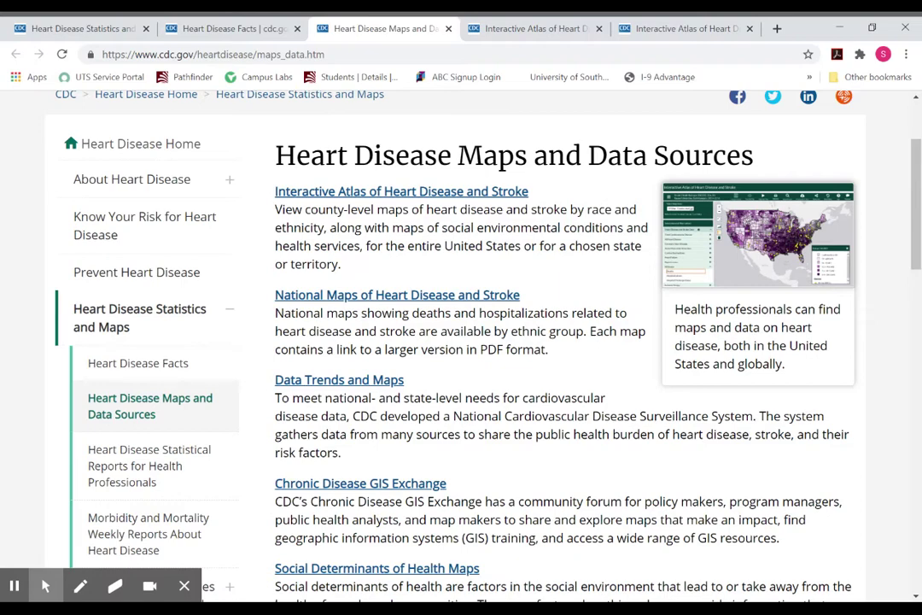
View the entire contiguous United States on the county-level map of the Interactive Atlas of Heart Disease and Stroke.
{"action": "left_click", "coordinate": [653, 29]}
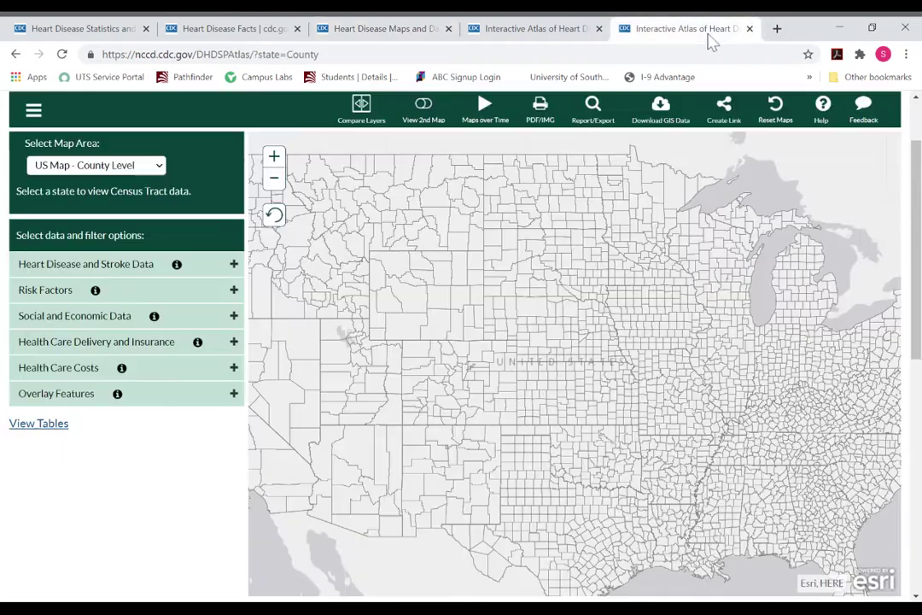
{"action": "left_click", "coordinate": [274, 178]}
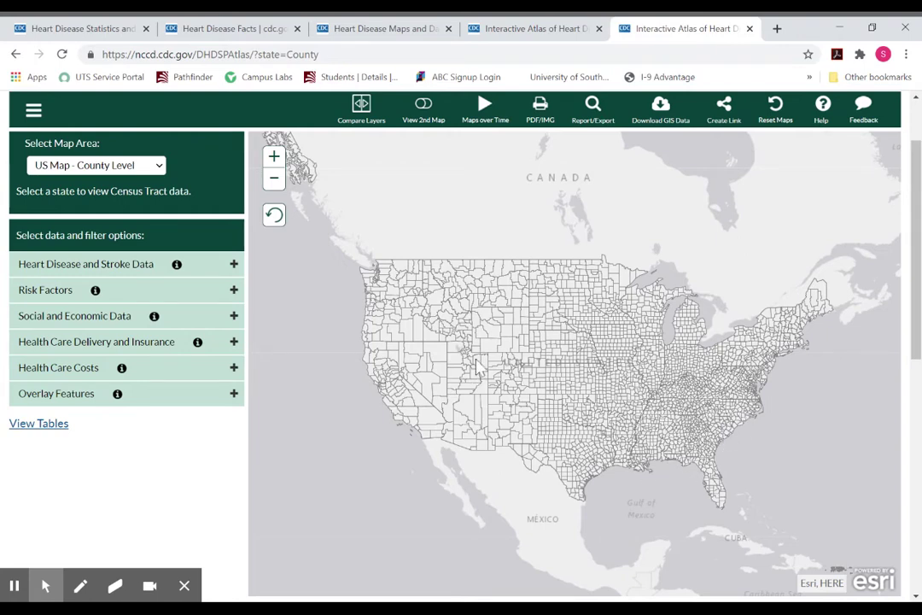
Switch to the state-level Interactive Atlas and set its map area to South Carolina.
{"action": "left_click", "coordinate": [509, 31]}
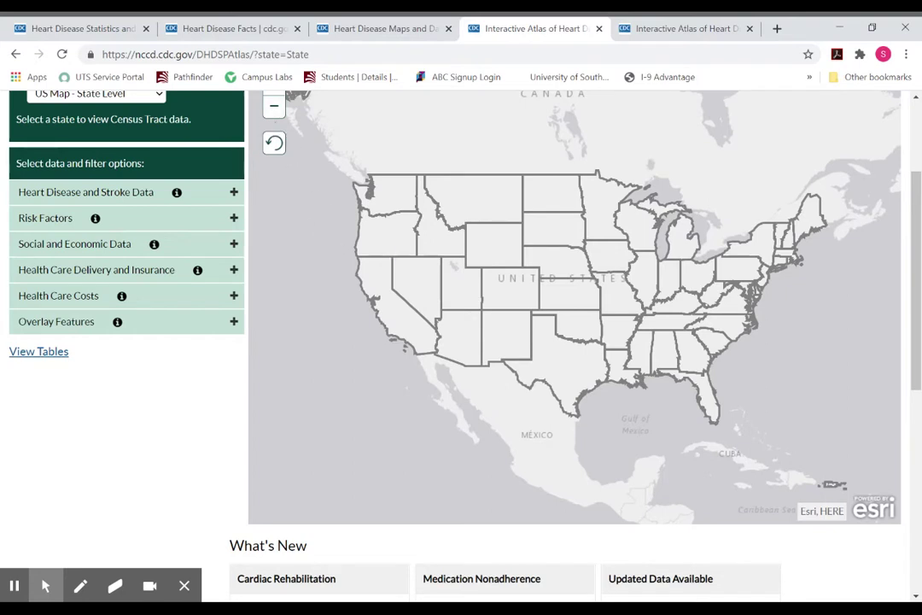
{"action": "scroll", "coordinate": [333, 246], "scroll_direction": "up", "scroll_amount": 3}
{"action": "scroll", "coordinate": [333, 247], "scroll_direction": "down", "scroll_amount": 3}
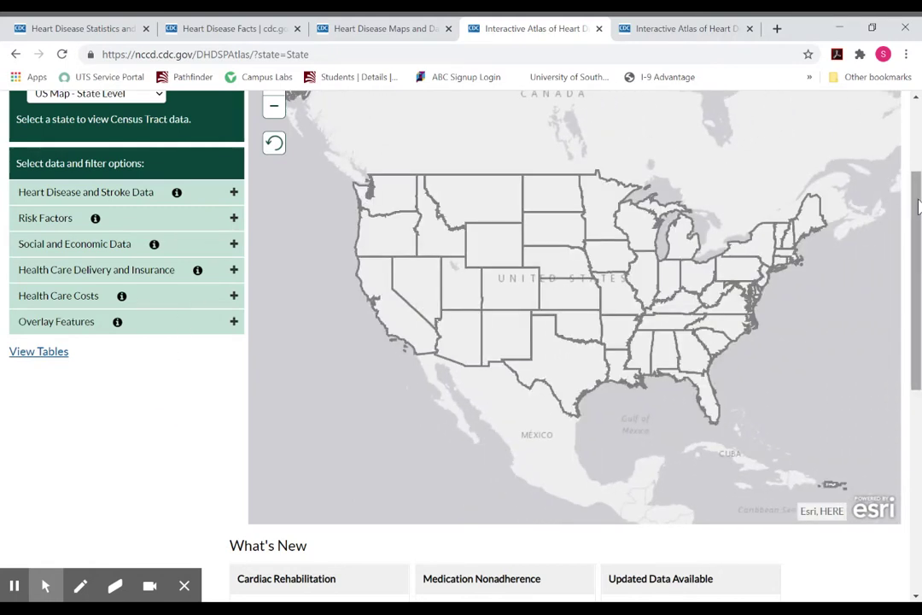
{"action": "left_click_drag", "start_coordinate": [917, 198], "coordinate": [919, 151]}
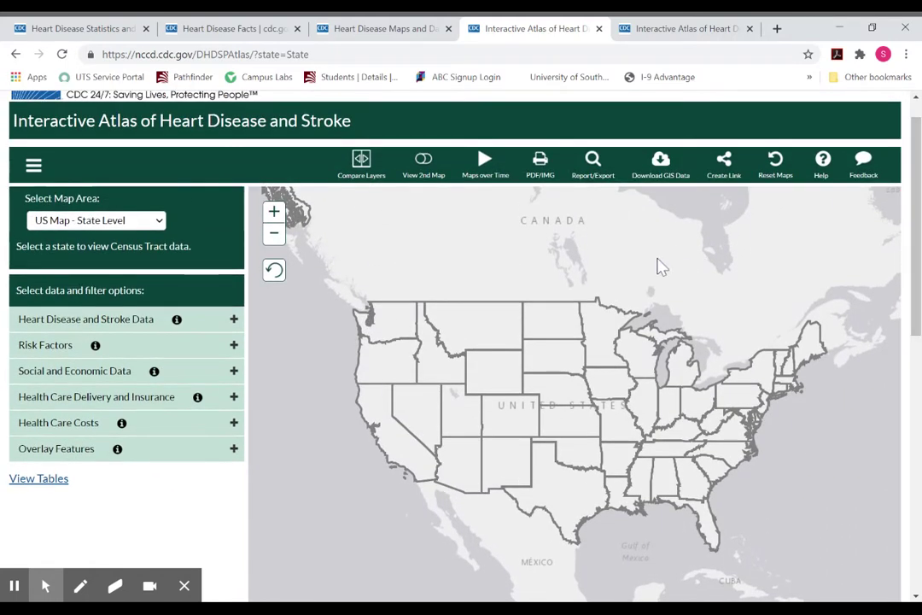
{"action": "left_click", "coordinate": [154, 221]}
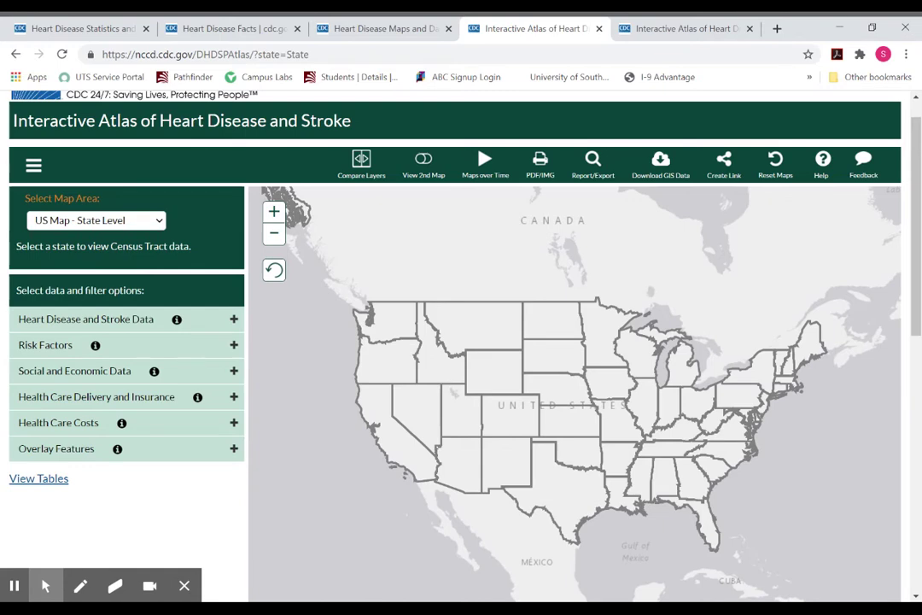
{"action": "left_click", "coordinate": [97, 220]}
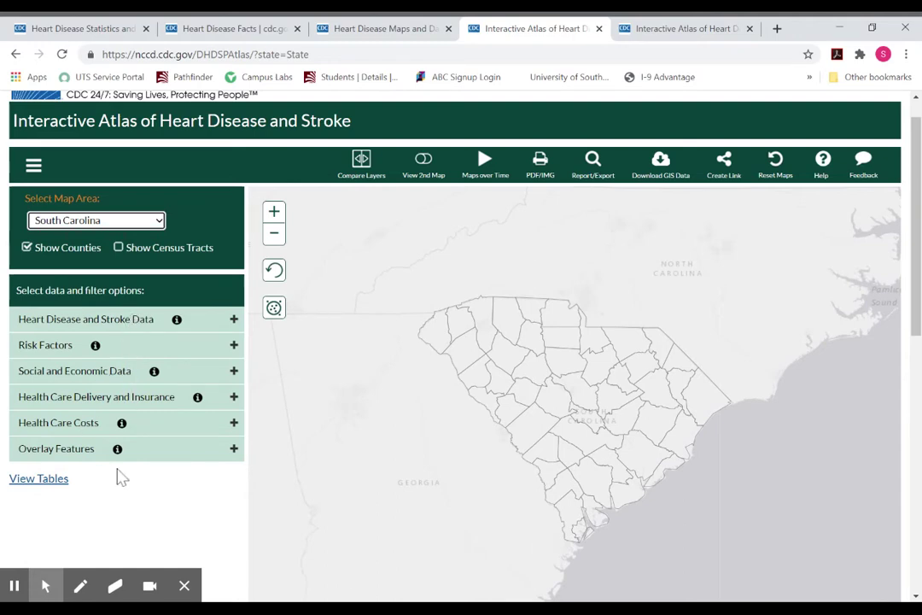
Examine the options offered under Heart Disease and Stroke Data, Risk Factors, and Social and Economic Data.
{"action": "left_click", "coordinate": [122, 328]}
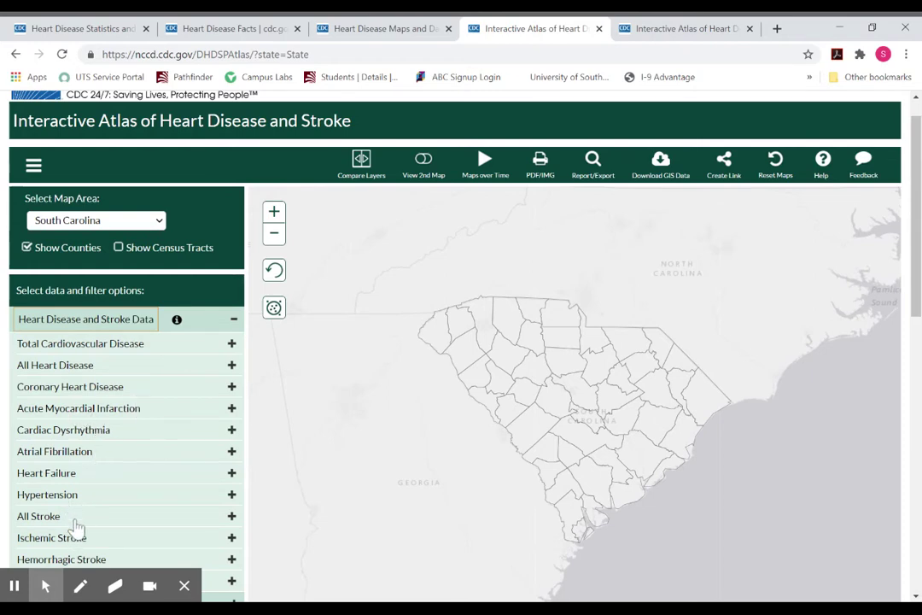
{"action": "scroll", "coordinate": [128, 480], "scroll_direction": "down", "scroll_amount": 1}
{"action": "scroll", "coordinate": [128, 479], "scroll_direction": "down", "scroll_amount": 3}
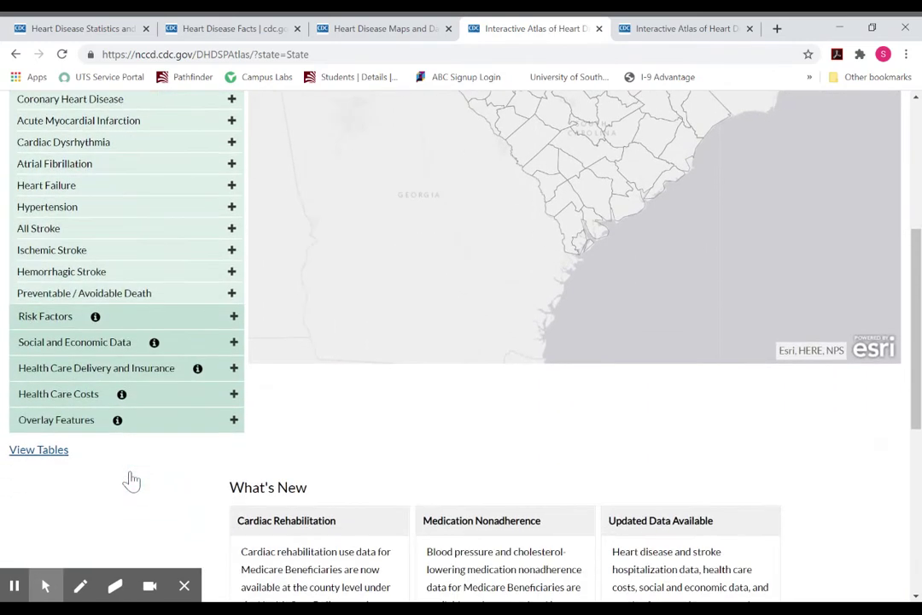
{"action": "left_click", "coordinate": [57, 314]}
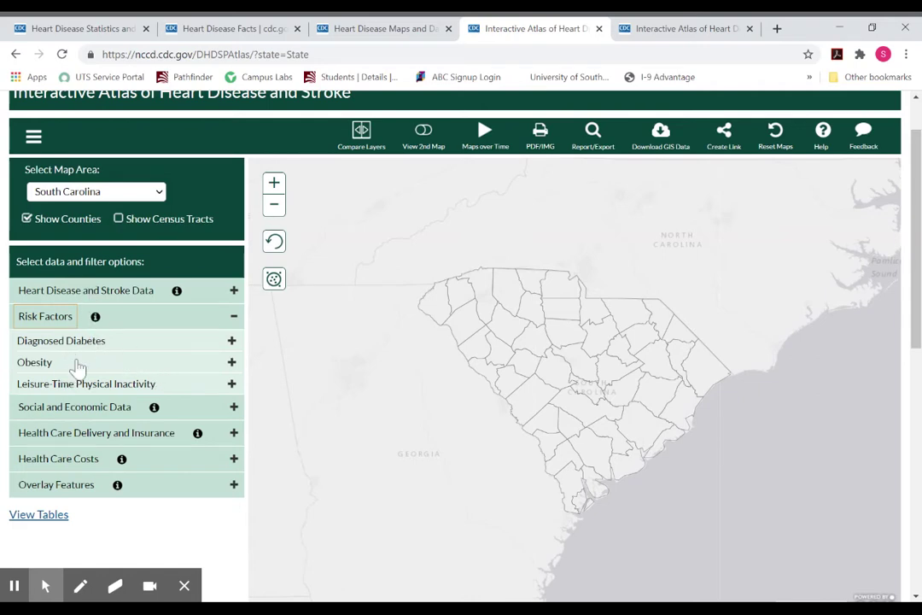
{"action": "left_click", "coordinate": [93, 410]}
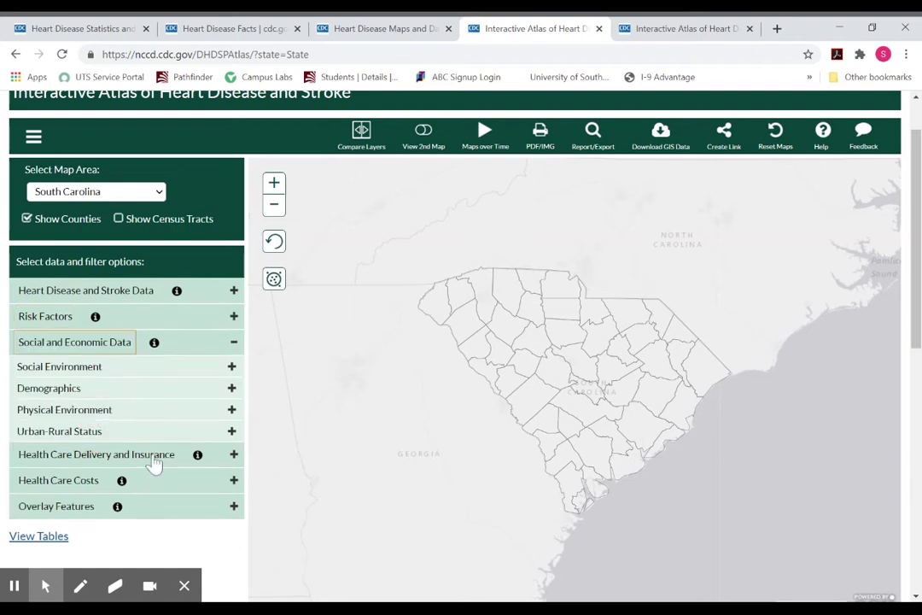
{"action": "scroll", "coordinate": [155, 464], "scroll_direction": "down", "scroll_amount": 2}
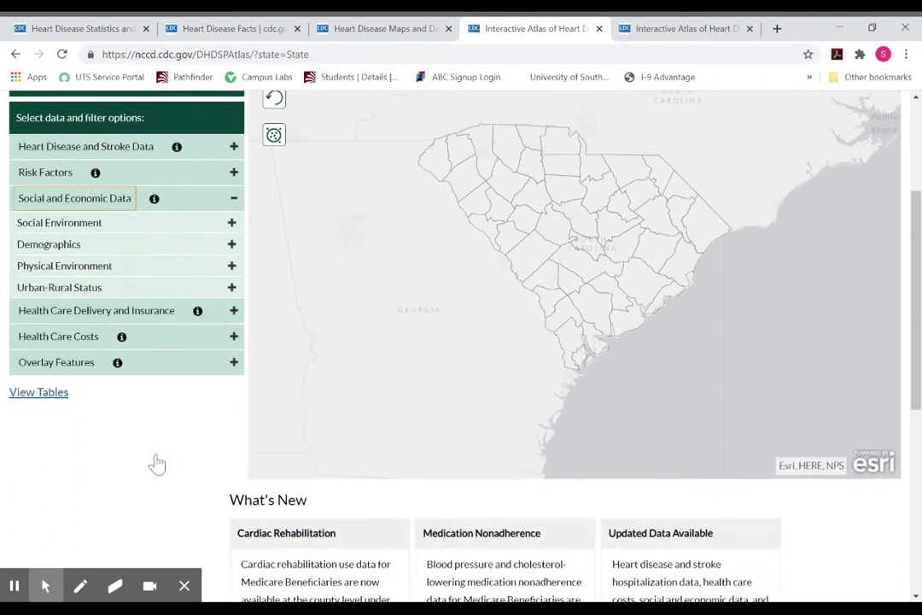
Examine the Health Centers and Hospitals with Listed Services options within Overlay Features.
{"action": "left_click", "coordinate": [62, 360]}
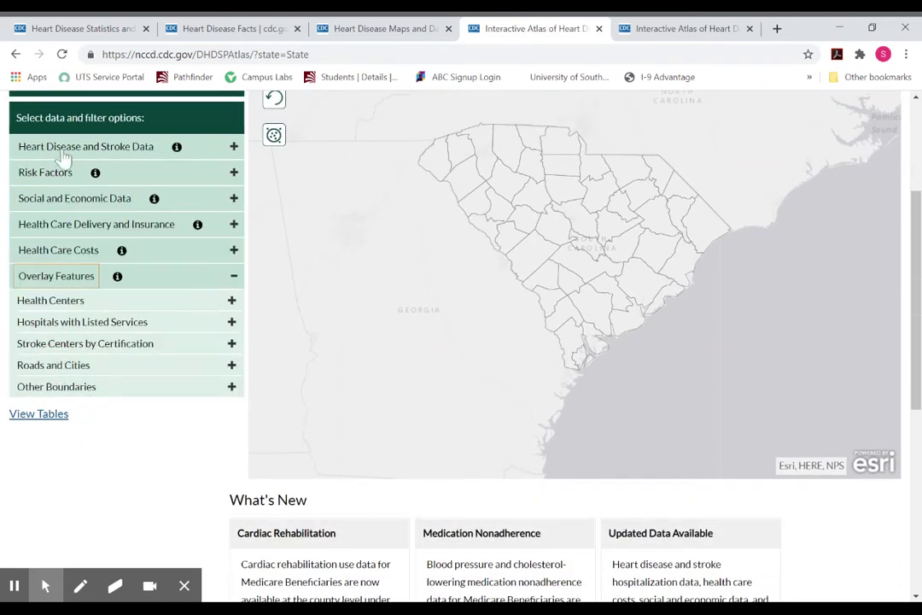
{"action": "left_click", "coordinate": [66, 304]}
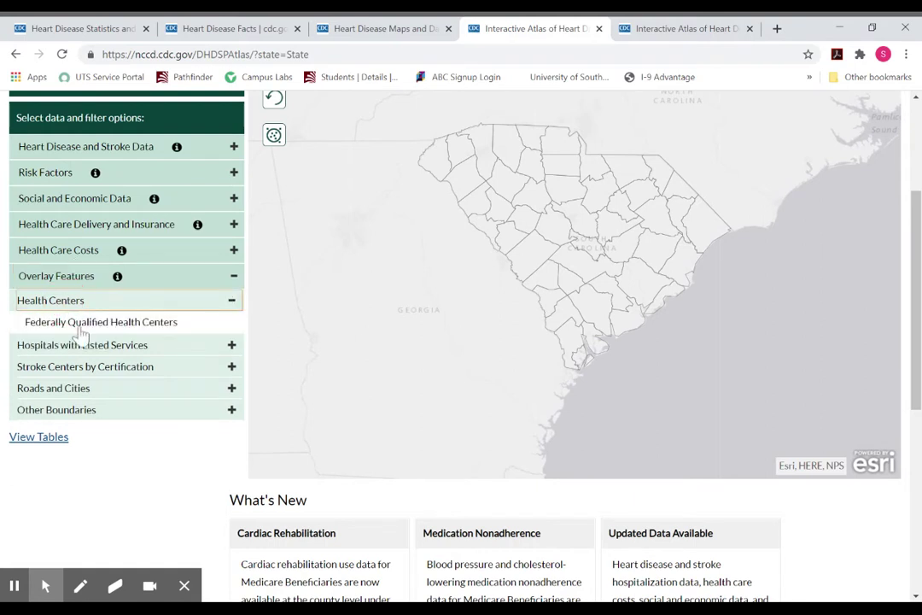
{"action": "left_click", "coordinate": [61, 346]}
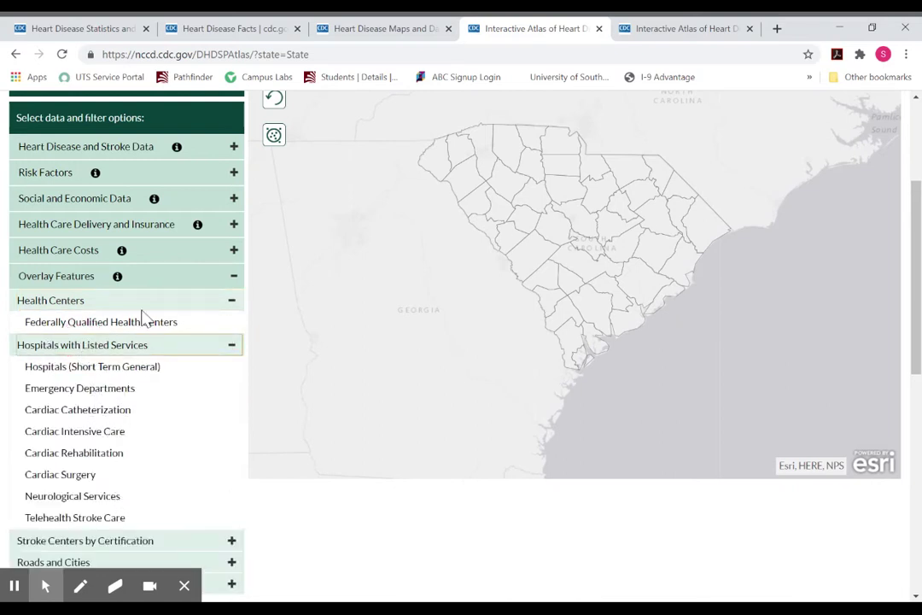
{"action": "left_click", "coordinate": [231, 300]}
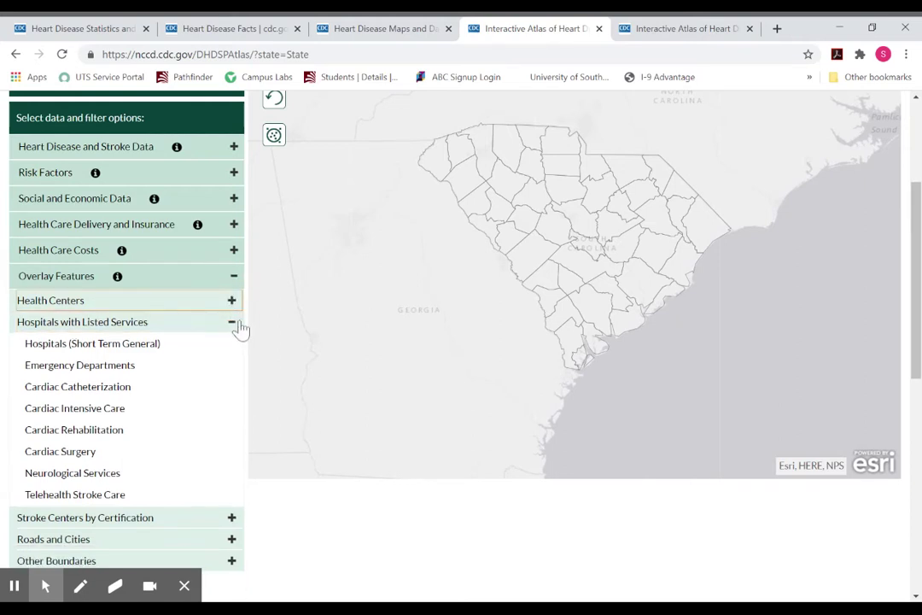
{"action": "left_click", "coordinate": [232, 301]}
Map smoothed Acute Myocardial Infarction deaths in South Carolina for 2016-2018, filtered to Black (Non-Hispanic) men aged 35+.
{"action": "left_click", "coordinate": [233, 146]}
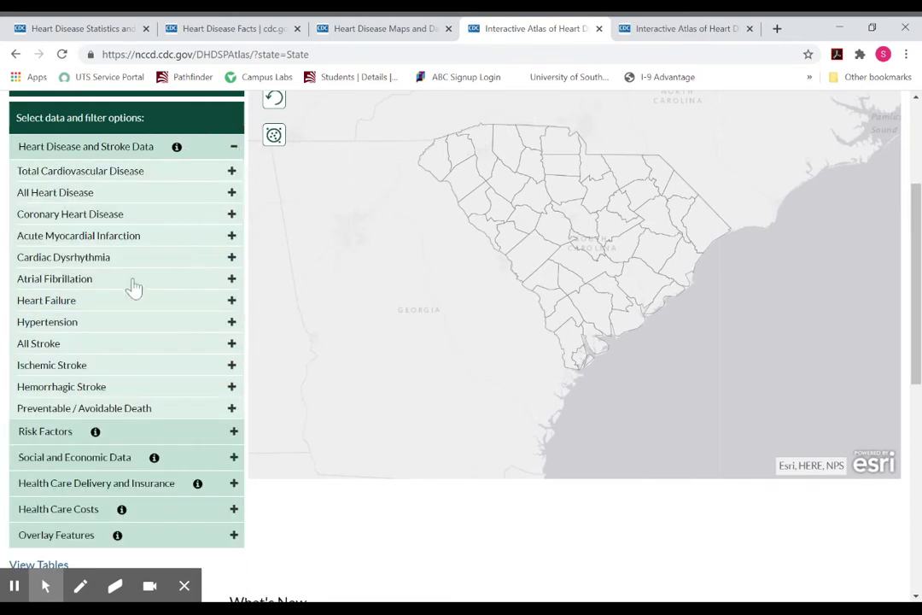
{"action": "left_click", "coordinate": [100, 238]}
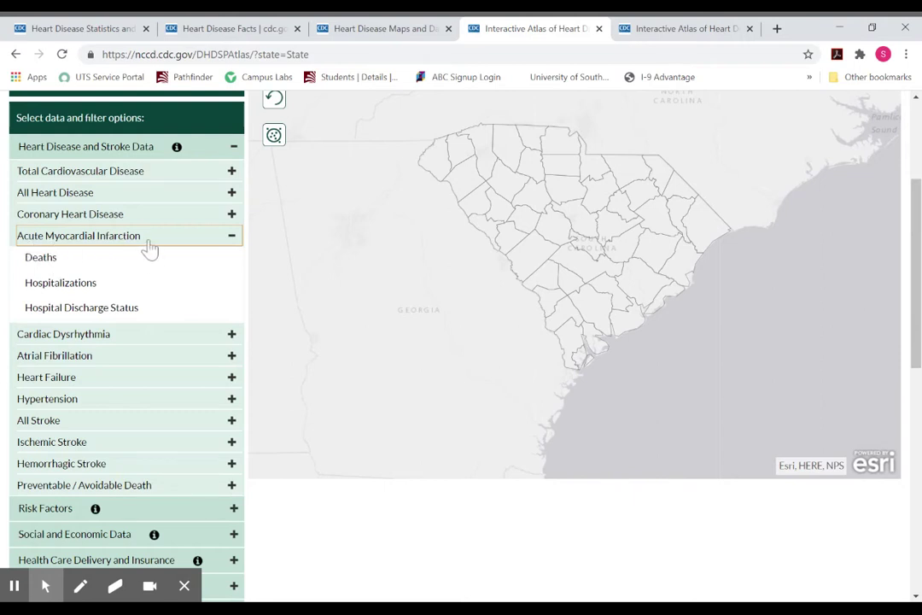
{"action": "left_click", "coordinate": [41, 258]}
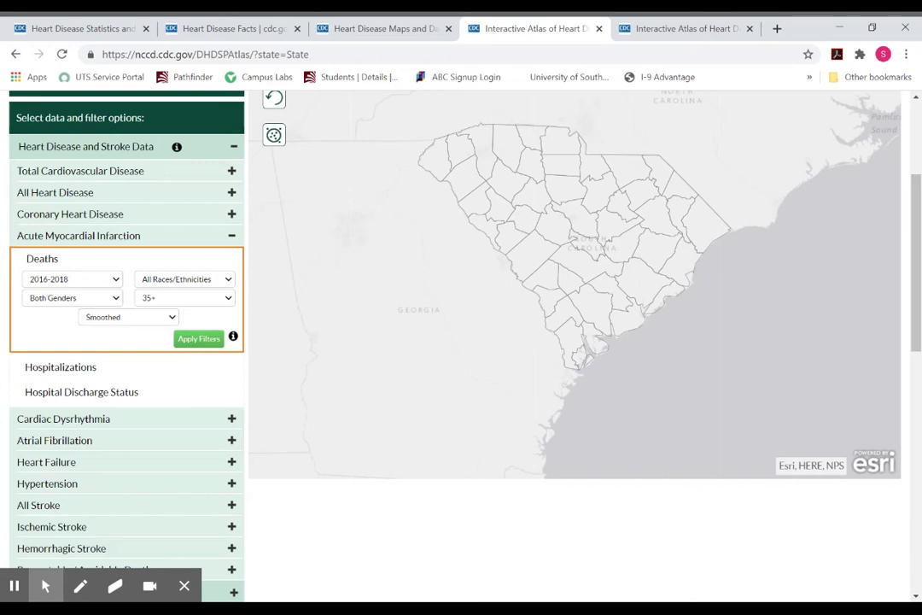
{"action": "left_click", "coordinate": [73, 279]}
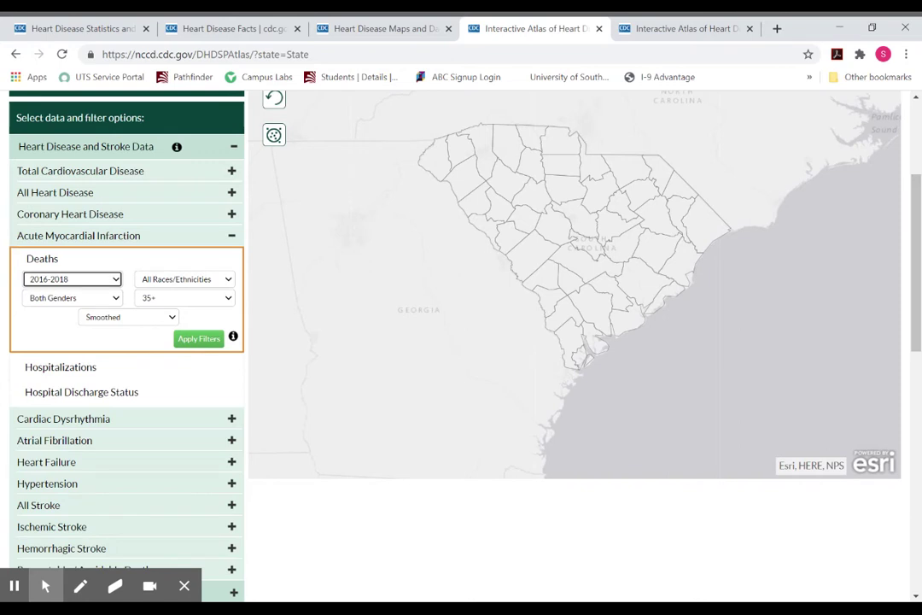
{"action": "left_click", "coordinate": [169, 285]}
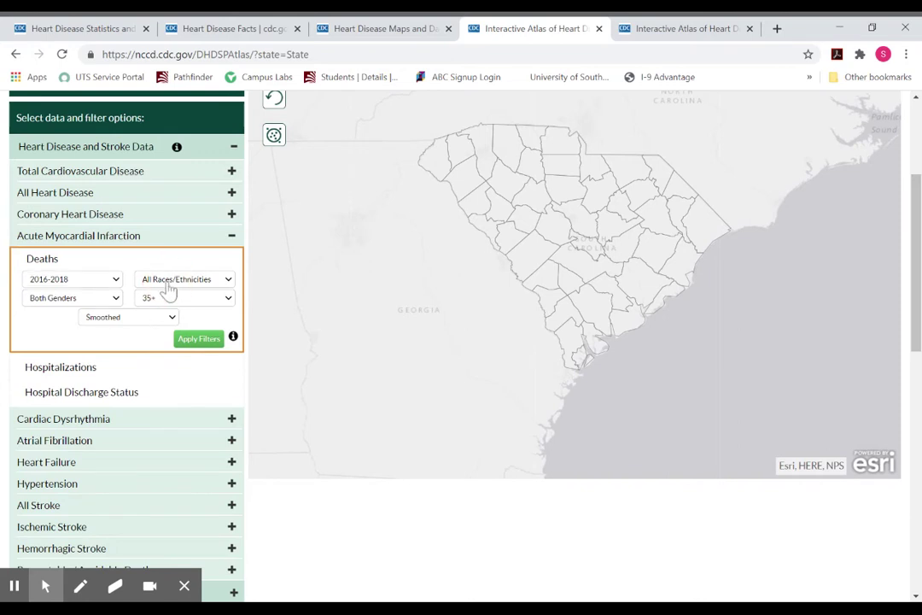
{"action": "left_click", "coordinate": [113, 301]}
{"action": "left_click", "coordinate": [203, 297]}
{"action": "left_click", "coordinate": [90, 301]}
{"action": "left_click", "coordinate": [85, 317]}
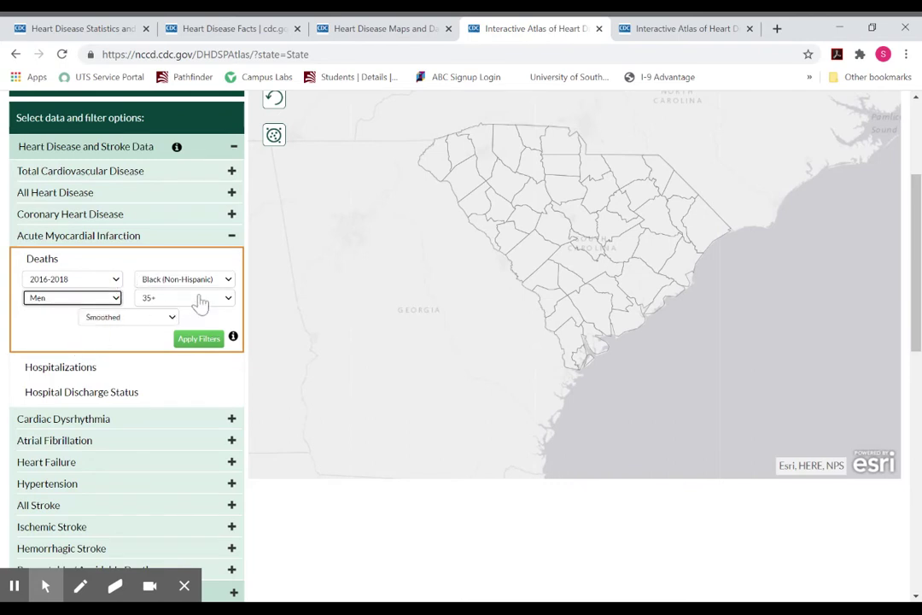
{"action": "left_click", "coordinate": [210, 342]}
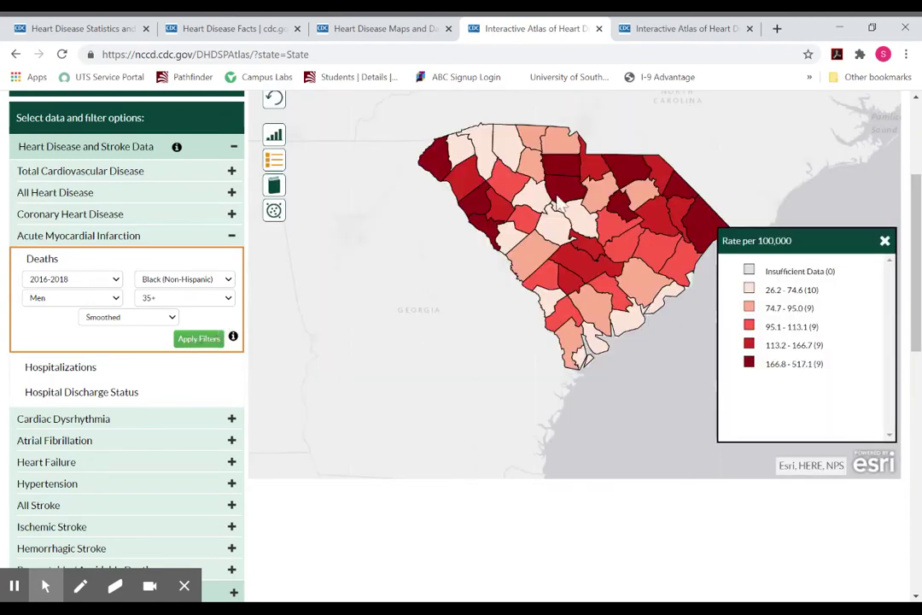
{"action": "left_click_drag", "start_coordinate": [480, 330], "coordinate": [402, 330]}
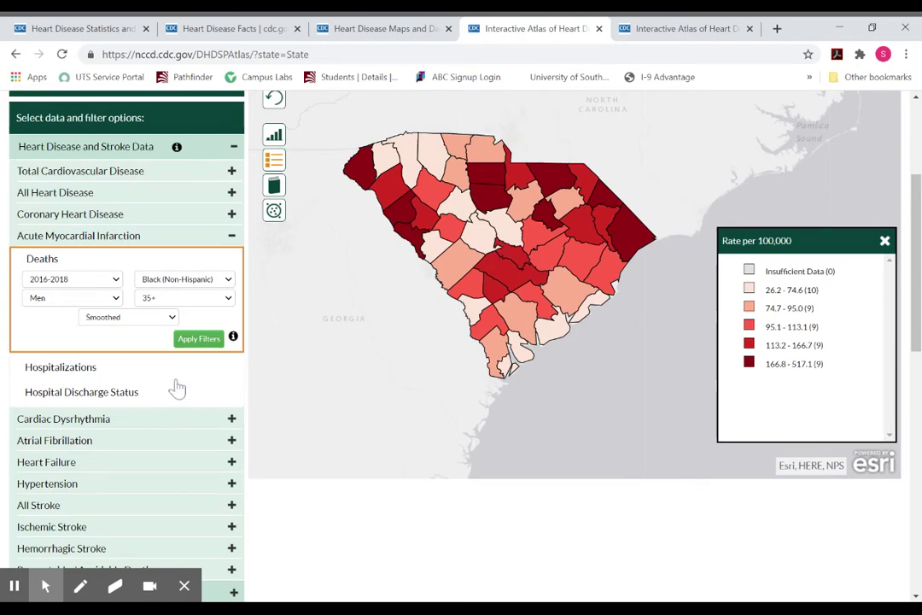
Overlay the Emergency Departments from Hospitals with Listed Services on the South Carolina death-rate map.
{"action": "scroll", "coordinate": [177, 387], "scroll_direction": "down", "scroll_amount": 3}
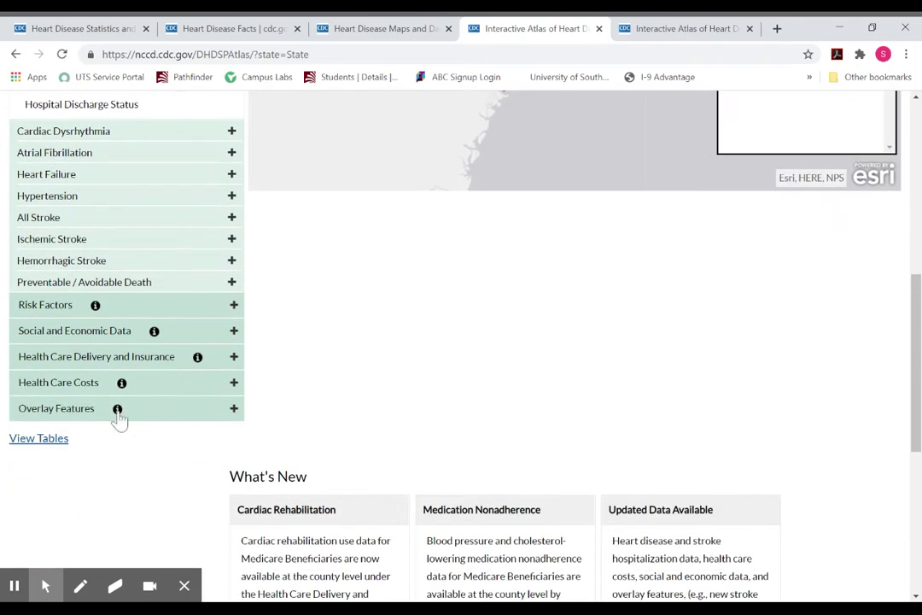
{"action": "left_click", "coordinate": [234, 411]}
{"action": "scroll", "coordinate": [231, 416], "scroll_direction": "down", "scroll_amount": 2}
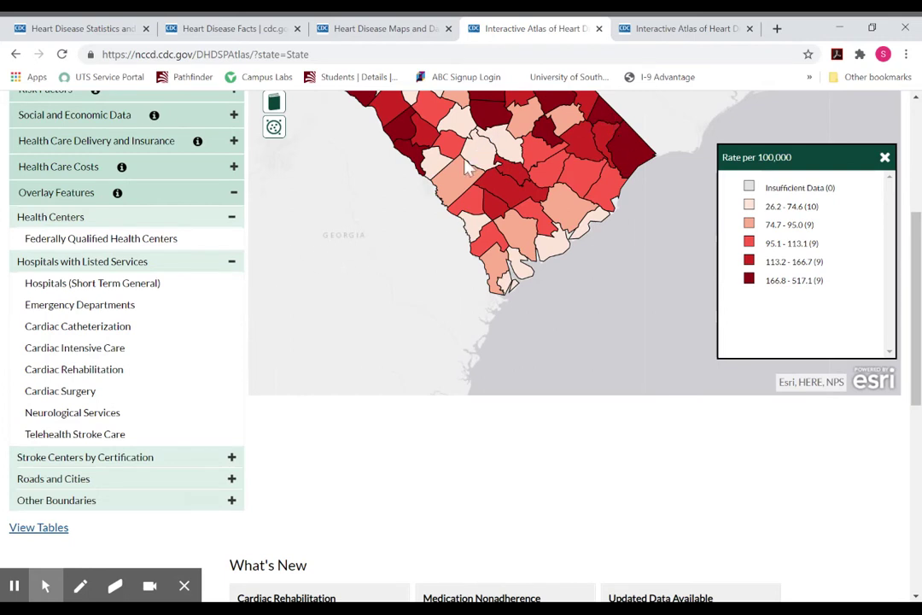
{"action": "left_click", "coordinate": [117, 309]}
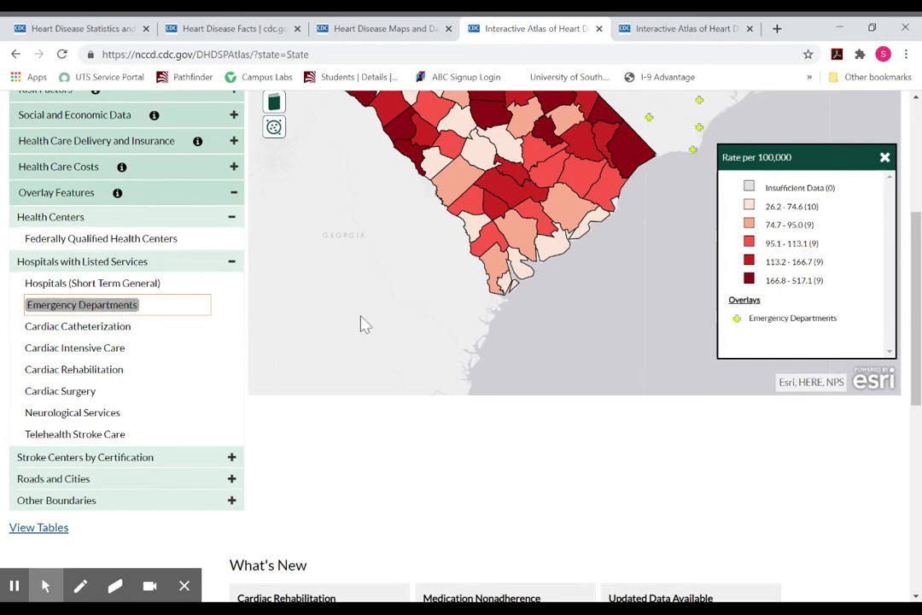
{"action": "left_click_drag", "start_coordinate": [404, 261], "coordinate": [383, 345]}
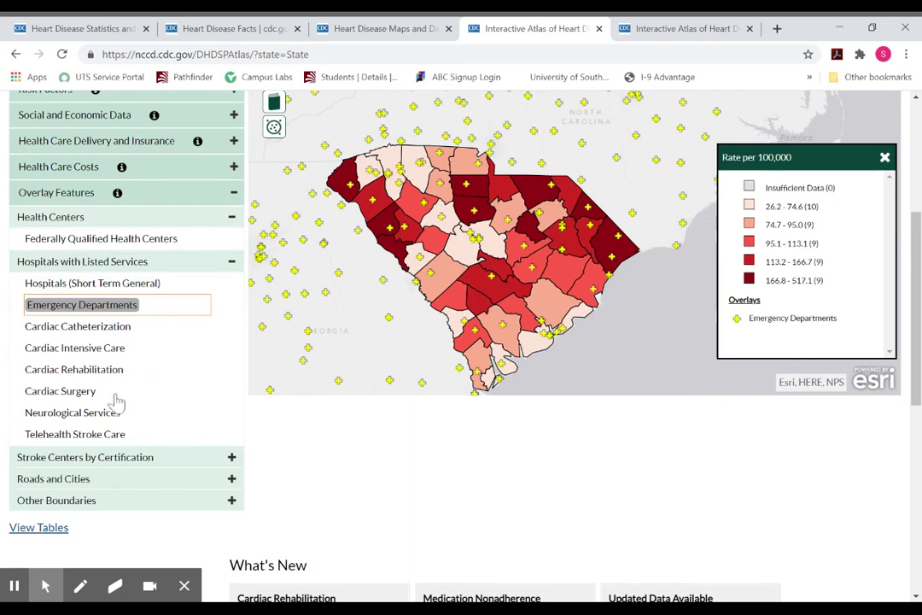
Add the Cardiac Catheterization and Cardiac Intensive Care hospital overlays to the South Carolina heart attack death-rate map.
{"action": "left_click", "coordinate": [77, 332]}
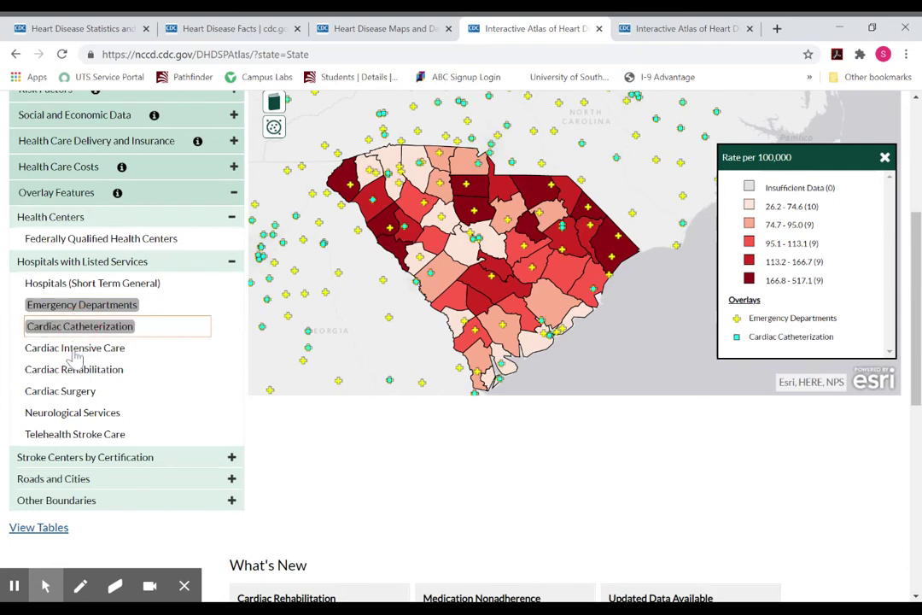
{"action": "left_click", "coordinate": [76, 351]}
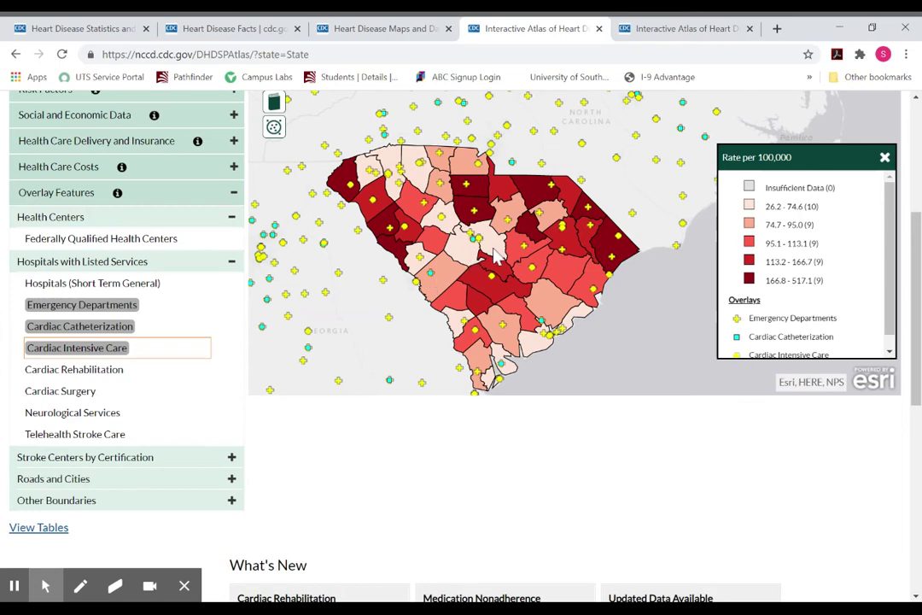
Remove the Emergency Departments, Cardiac Intensive Care and Cardiac Catheterization overlays from the map.
{"action": "left_click", "coordinate": [120, 307]}
{"action": "left_click", "coordinate": [115, 347]}
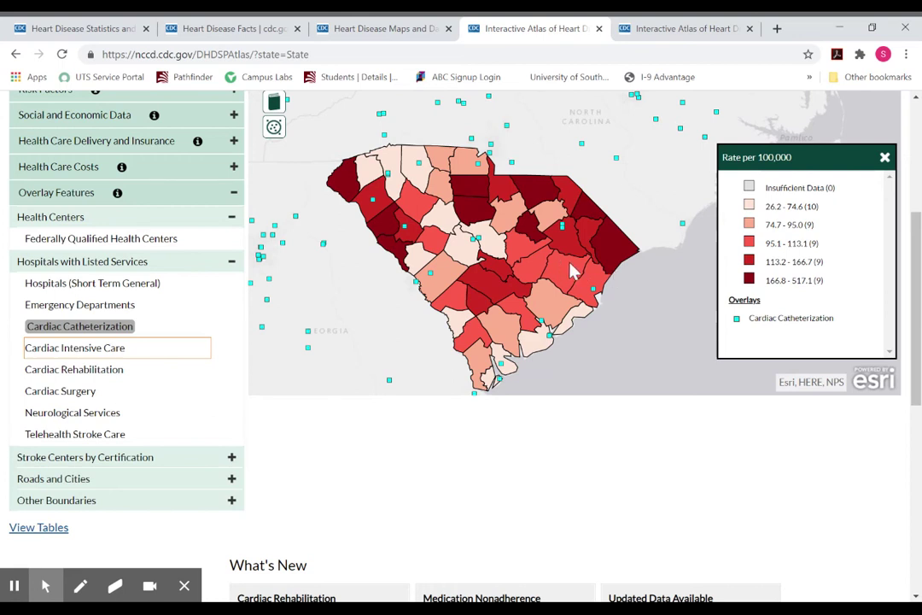
{"action": "left_click", "coordinate": [108, 332]}
Map the Obesity Percentage risk factor for South Carolina counties.
{"action": "scroll", "coordinate": [116, 342], "scroll_direction": "up", "scroll_amount": 1}
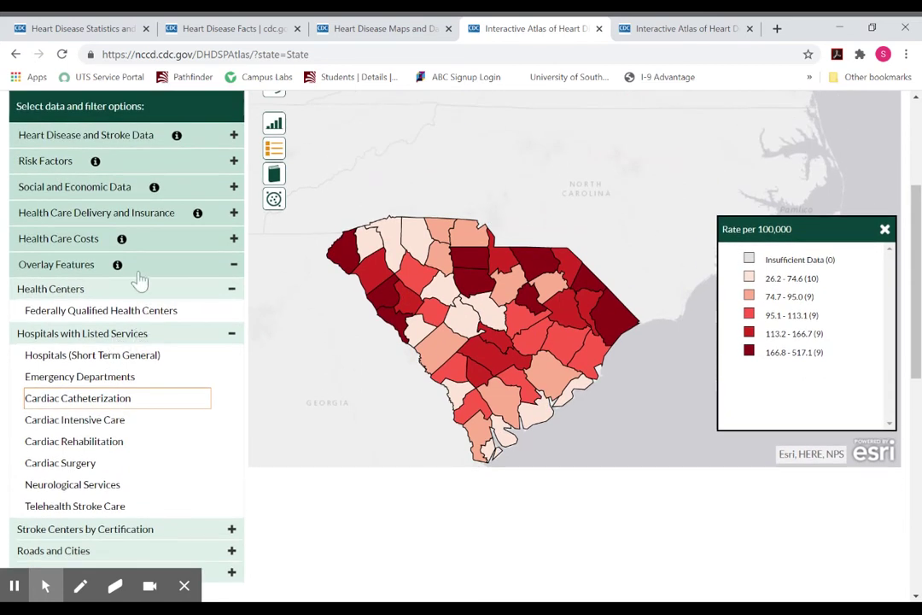
{"action": "left_click", "coordinate": [231, 162]}
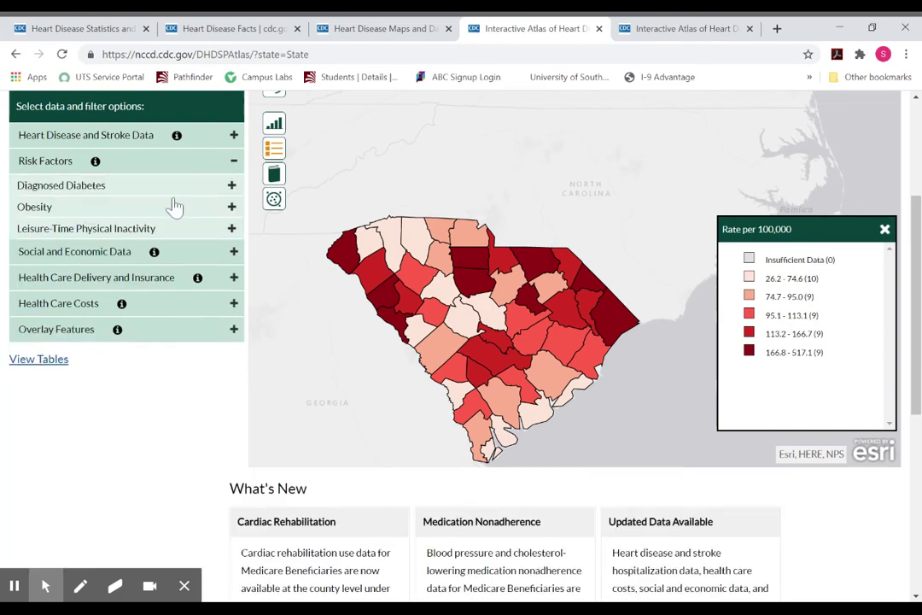
{"action": "left_click", "coordinate": [68, 205]}
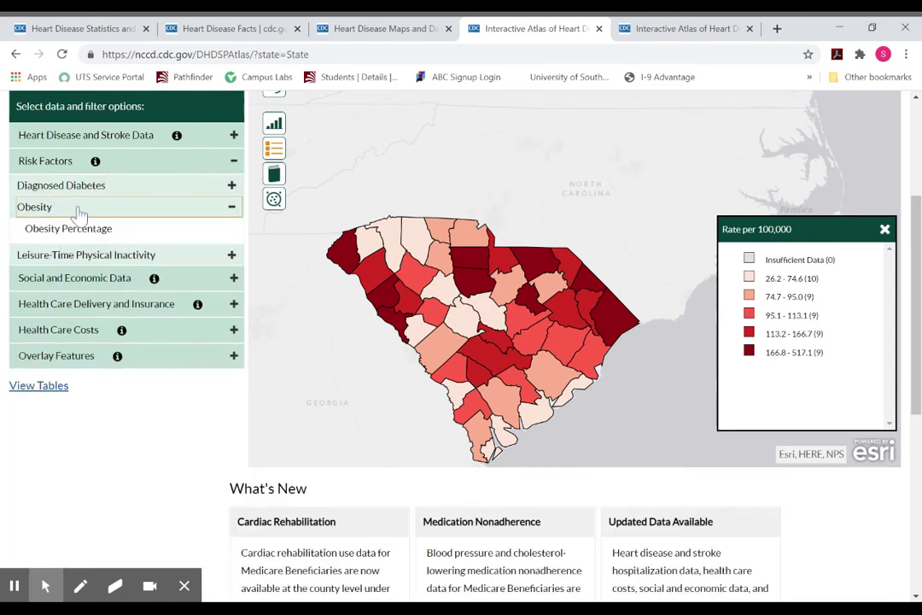
{"action": "left_click", "coordinate": [85, 230]}
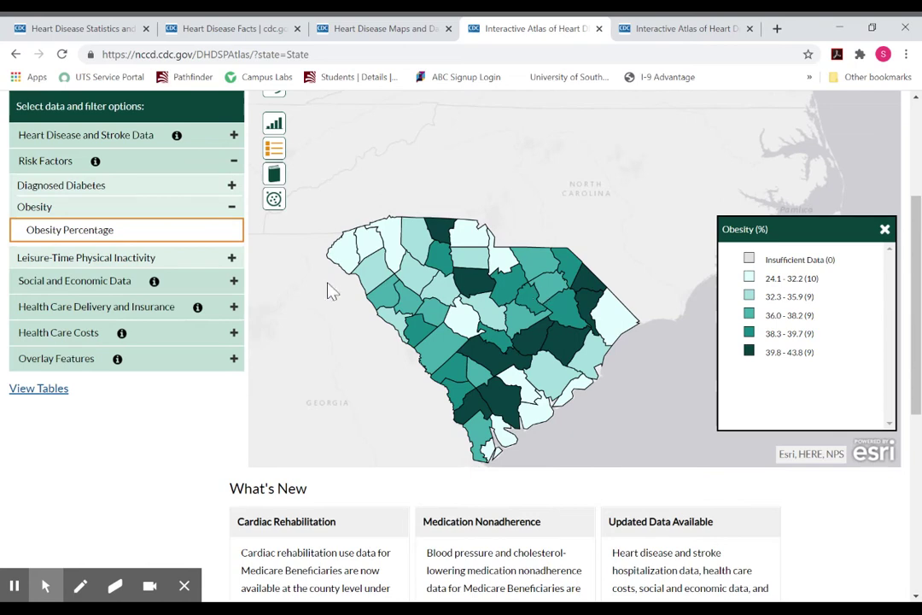
Map smoothed All Stroke deaths in South Carolina for 2016-2018, filtered to Black (Non-Hispanic) men aged 35+.
{"action": "scroll", "coordinate": [230, 299], "scroll_direction": "up", "scroll_amount": 1}
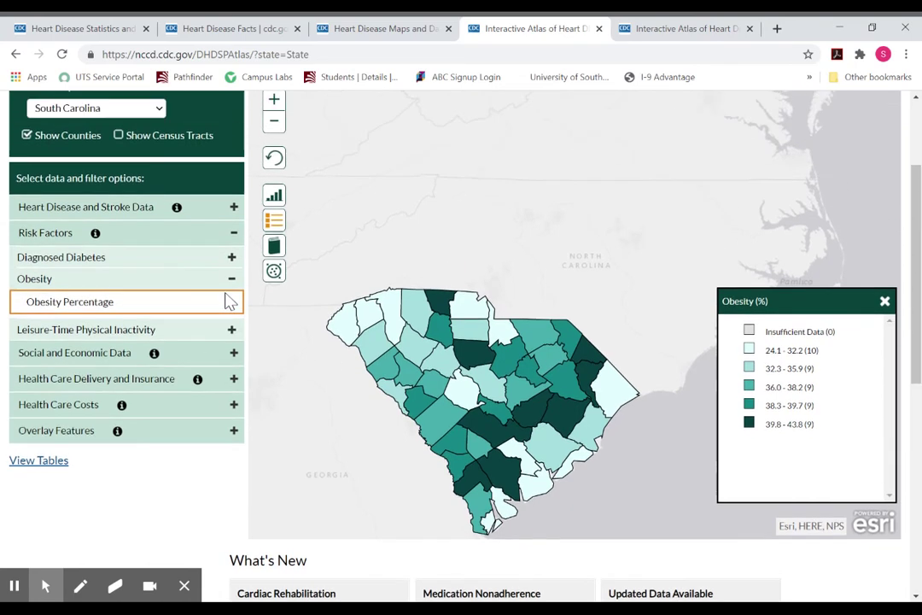
{"action": "left_click", "coordinate": [222, 207]}
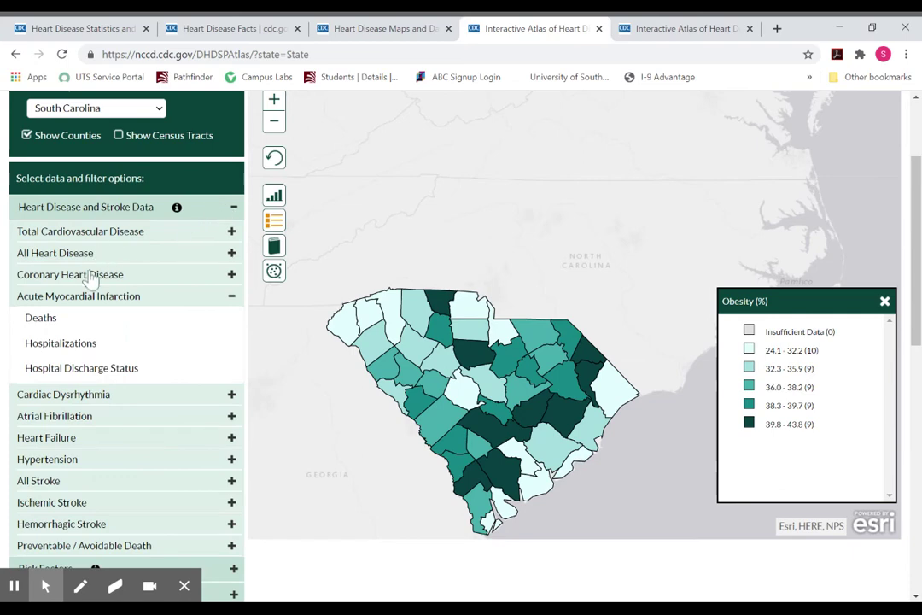
{"action": "scroll", "coordinate": [89, 281], "scroll_direction": "down", "scroll_amount": 2}
{"action": "left_click", "coordinate": [72, 338]}
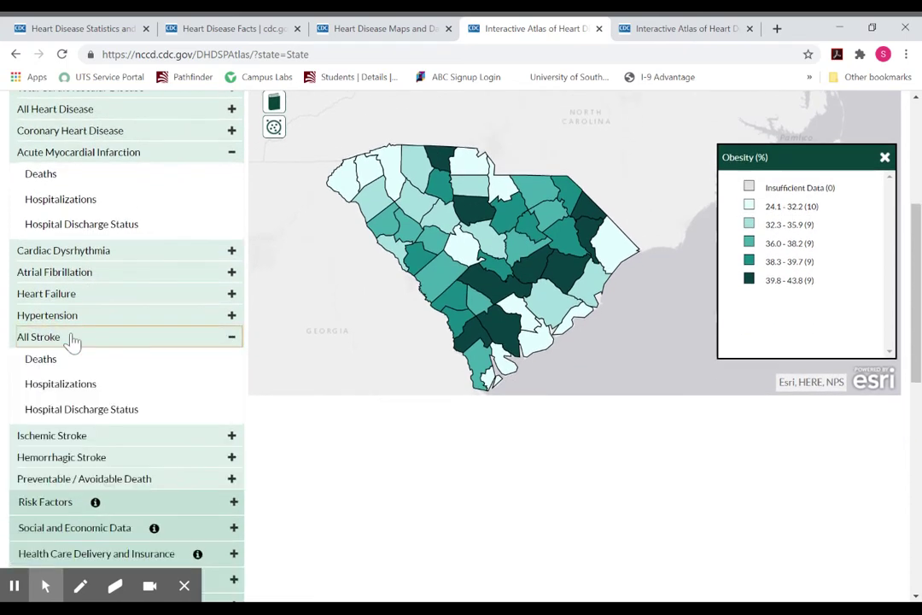
{"action": "left_click", "coordinate": [34, 360]}
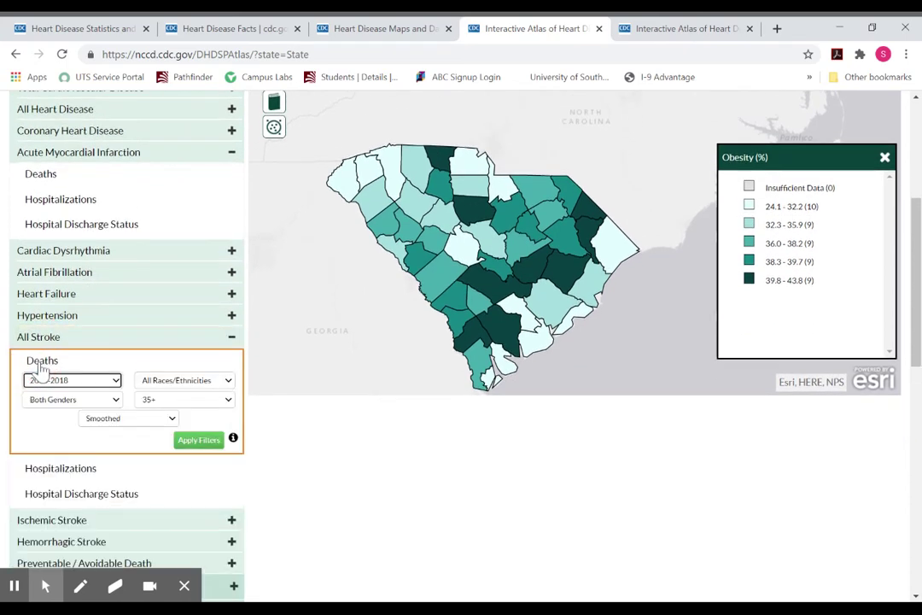
{"action": "left_click", "coordinate": [190, 382]}
{"action": "left_click", "coordinate": [190, 406]}
{"action": "left_click", "coordinate": [104, 413]}
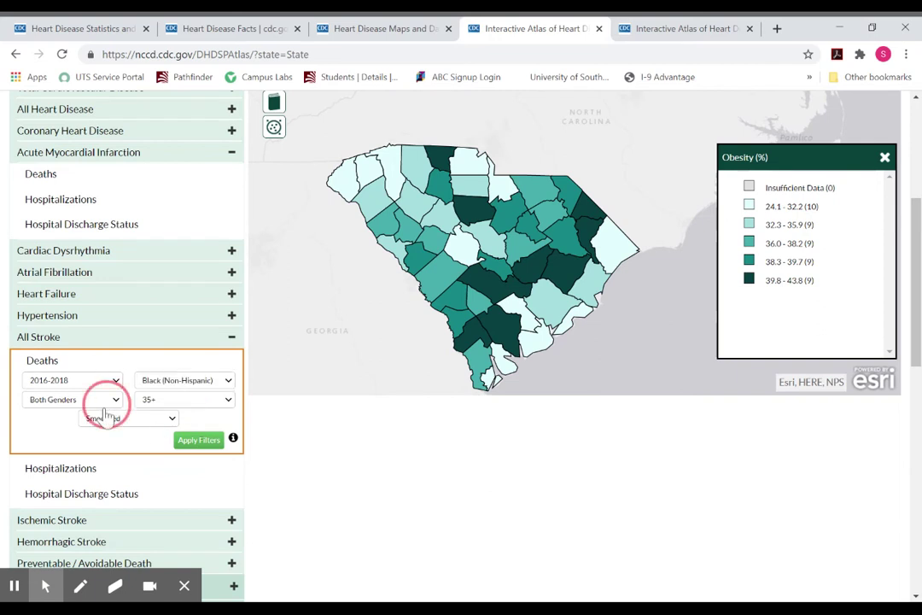
{"action": "left_click", "coordinate": [103, 446]}
{"action": "left_click", "coordinate": [196, 442]}
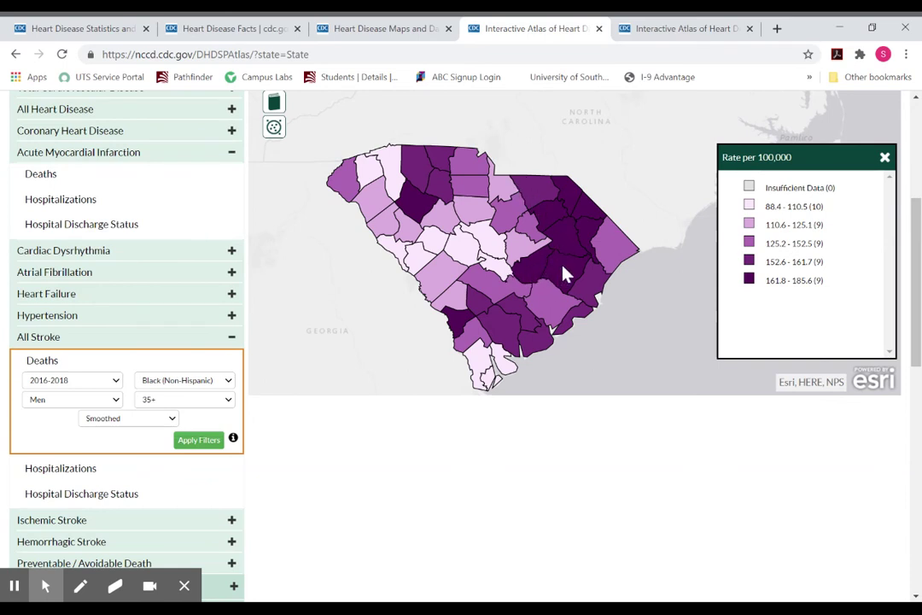
Examine the county pattern on the South Carolina stroke death-rate map against its title and rate legend.
{"action": "left_click_drag", "start_coordinate": [478, 232], "coordinate": [500, 235]}
{"action": "scroll", "coordinate": [735, 498], "scroll_direction": "up", "scroll_amount": 3}
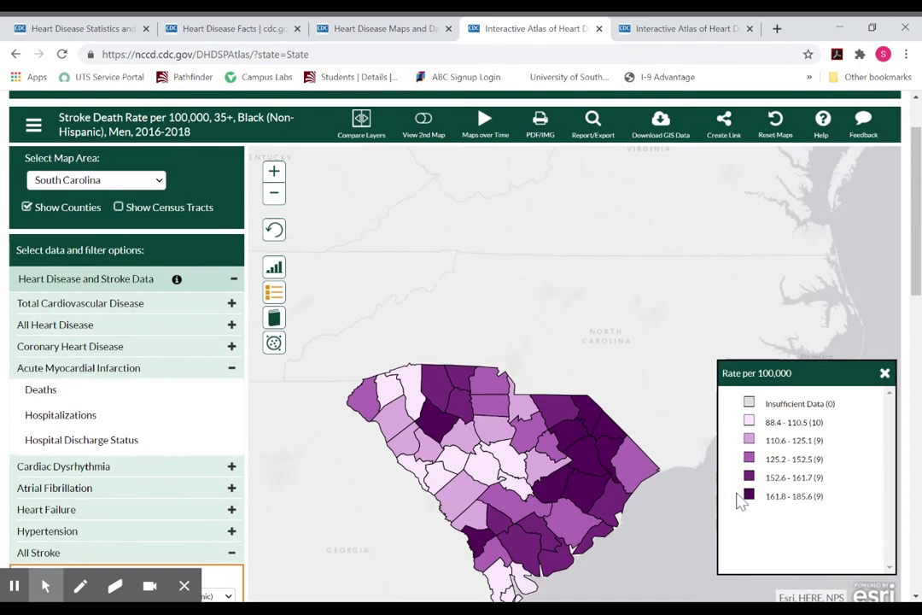
{"action": "scroll", "coordinate": [77, 290], "scroll_direction": "down", "scroll_amount": 2}
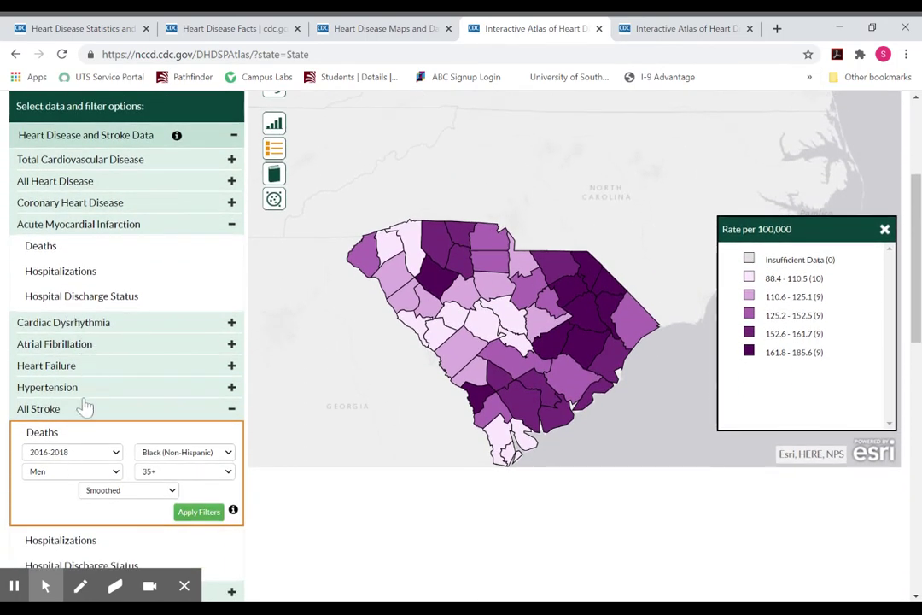
{"action": "scroll", "coordinate": [85, 408], "scroll_direction": "up", "scroll_amount": 2}
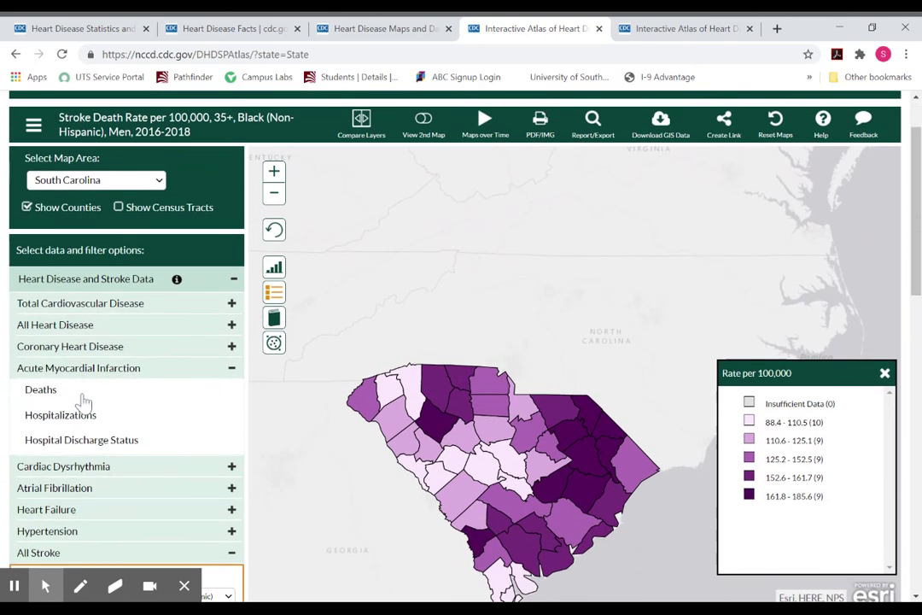
{"action": "scroll", "coordinate": [83, 401], "scroll_direction": "down", "scroll_amount": 1}
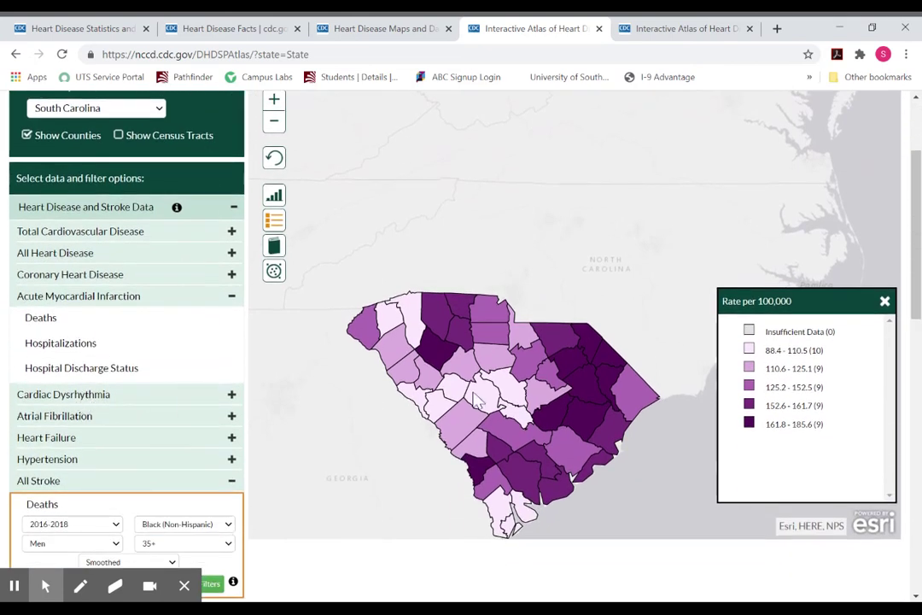
{"action": "scroll", "coordinate": [572, 254], "scroll_direction": "up", "scroll_amount": 1}
{"action": "scroll", "coordinate": [571, 254], "scroll_direction": "down", "scroll_amount": 1}
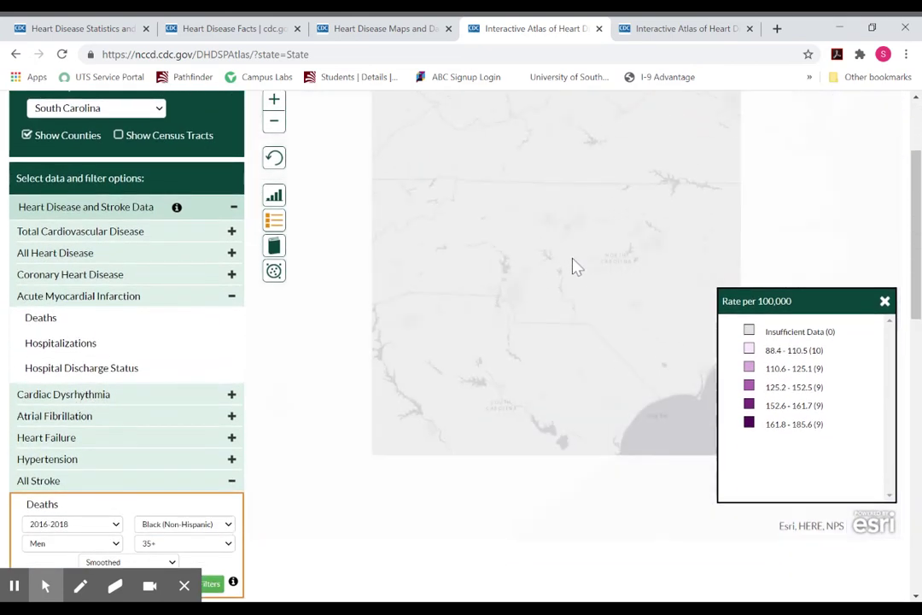
Generate an untitled report of stroke death rates for all South Carolina counties, without adding data from other categories.
{"action": "scroll", "coordinate": [915, 252], "scroll_direction": "up", "scroll_amount": 2}
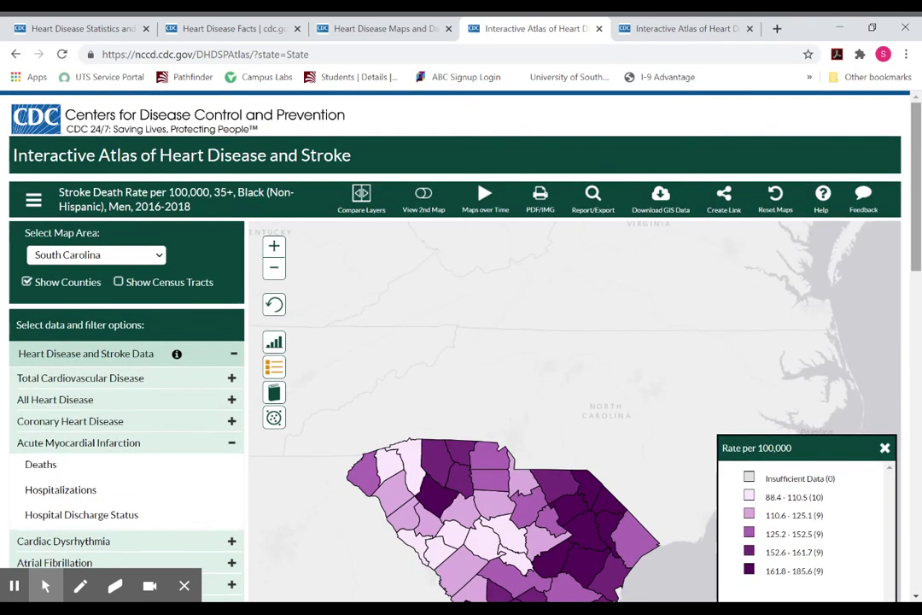
{"action": "left_click", "coordinate": [591, 197]}
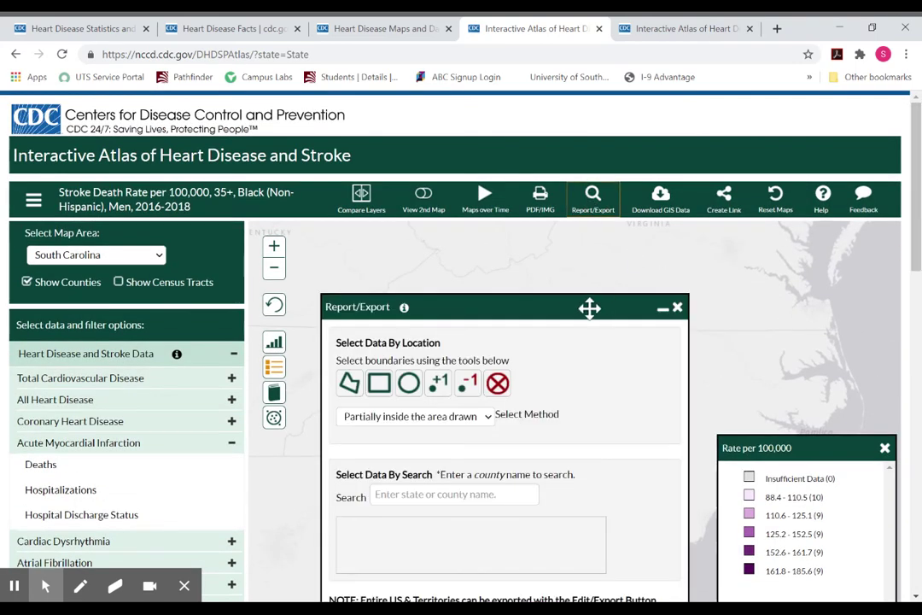
{"action": "left_click_drag", "start_coordinate": [589, 309], "coordinate": [583, 253]}
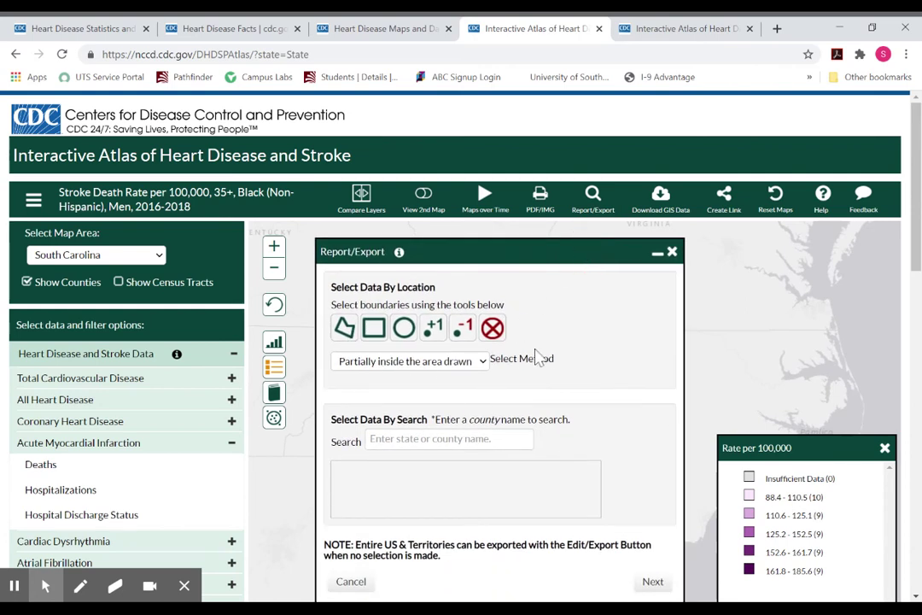
{"action": "left_click", "coordinate": [344, 327]}
{"action": "scroll", "coordinate": [589, 538], "scroll_direction": "down", "scroll_amount": 2}
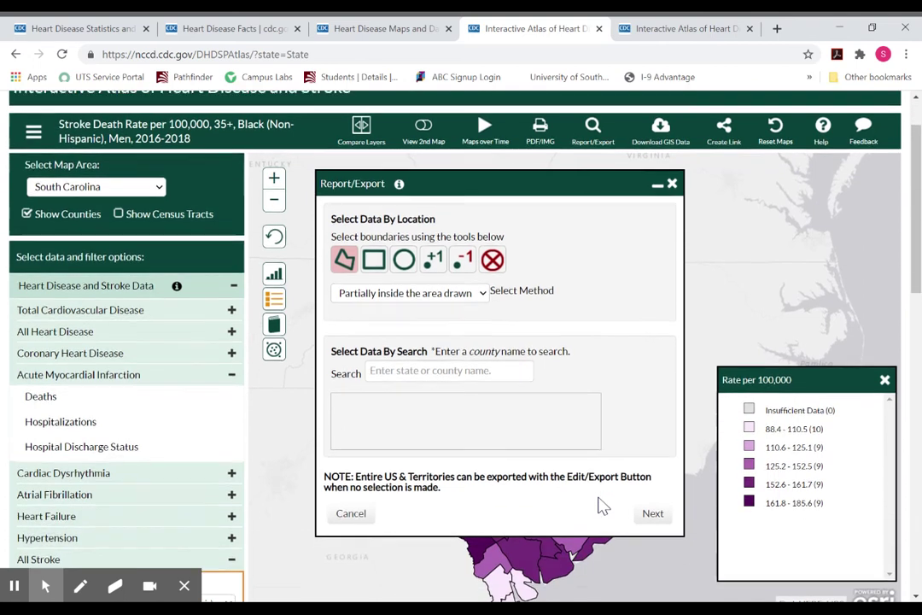
{"action": "left_click", "coordinate": [652, 438]}
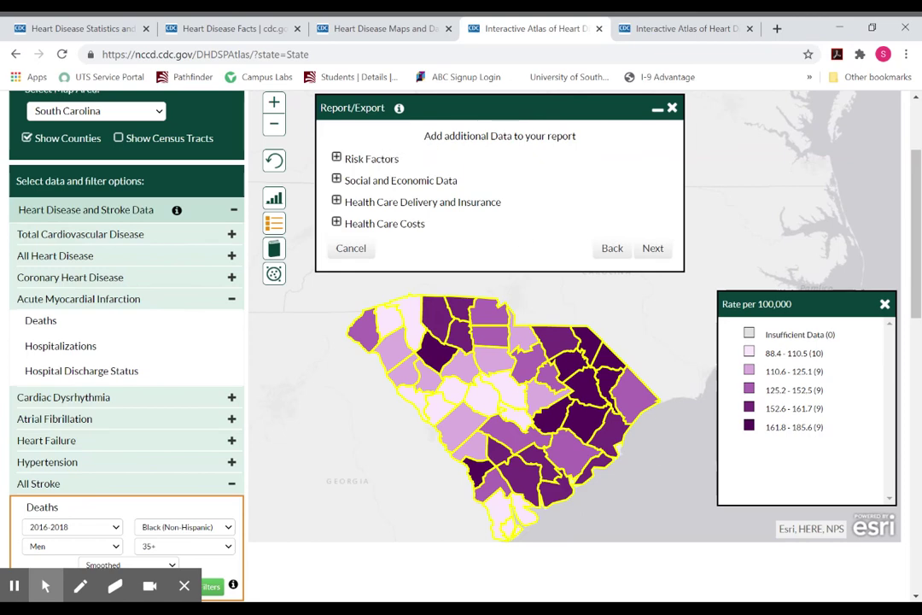
{"action": "left_click", "coordinate": [654, 254]}
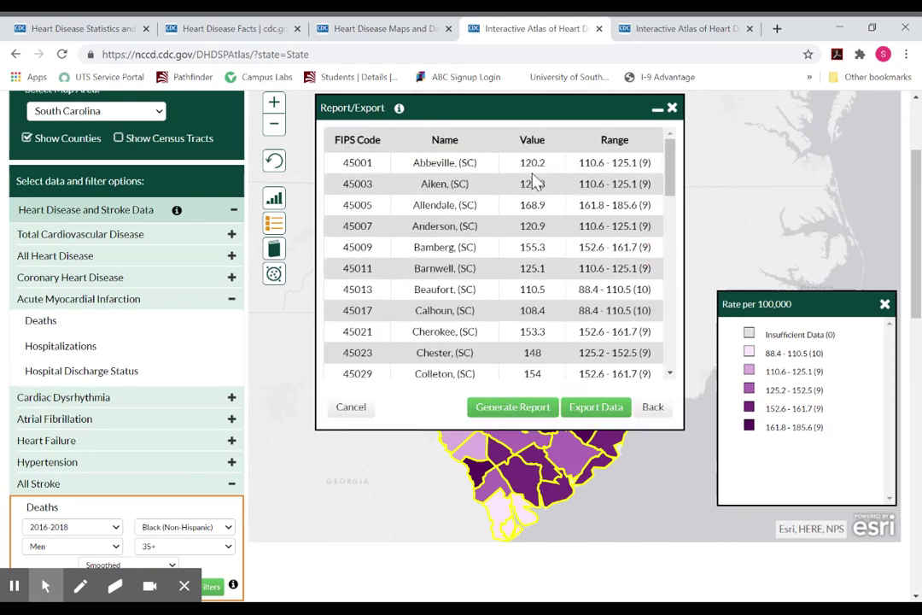
{"action": "left_click", "coordinate": [534, 408]}
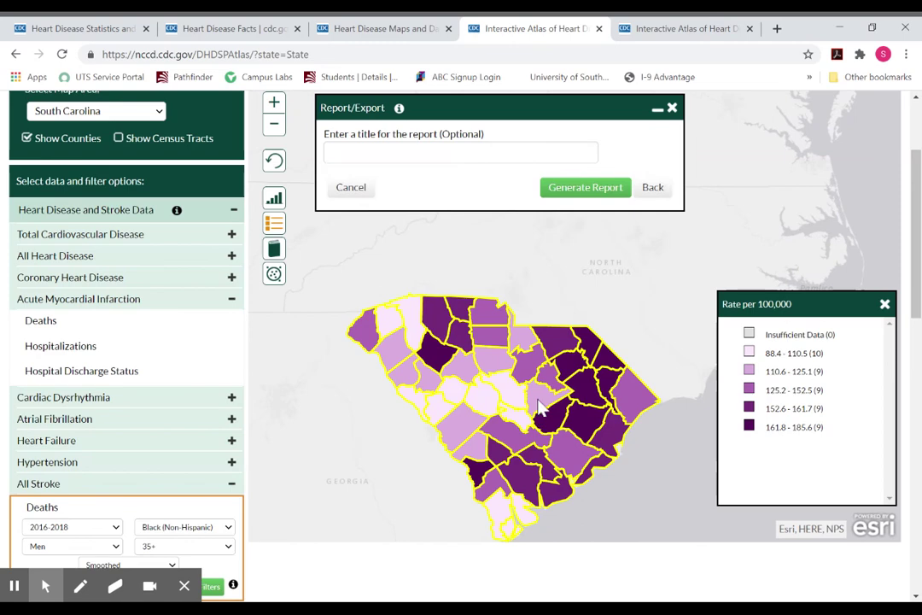
{"action": "left_click", "coordinate": [597, 189]}
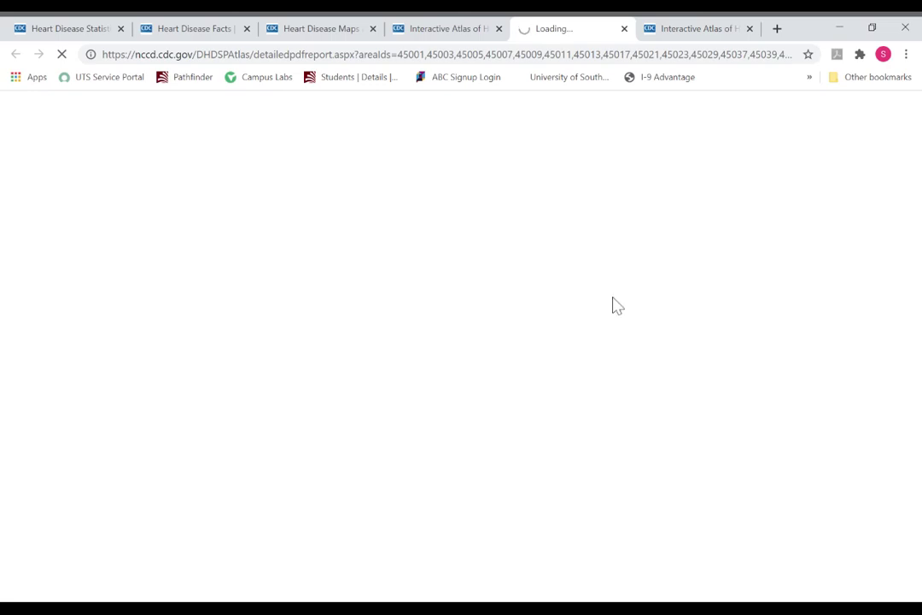
Return to the atlas page while the report loads and close the Report/Export window.
{"action": "left_click", "coordinate": [457, 37]}
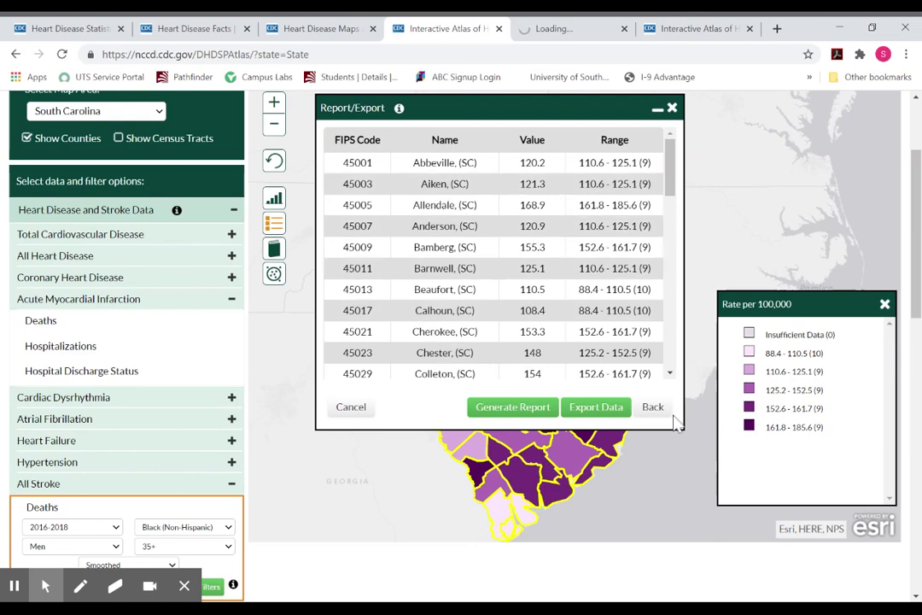
{"action": "left_click", "coordinate": [669, 108]}
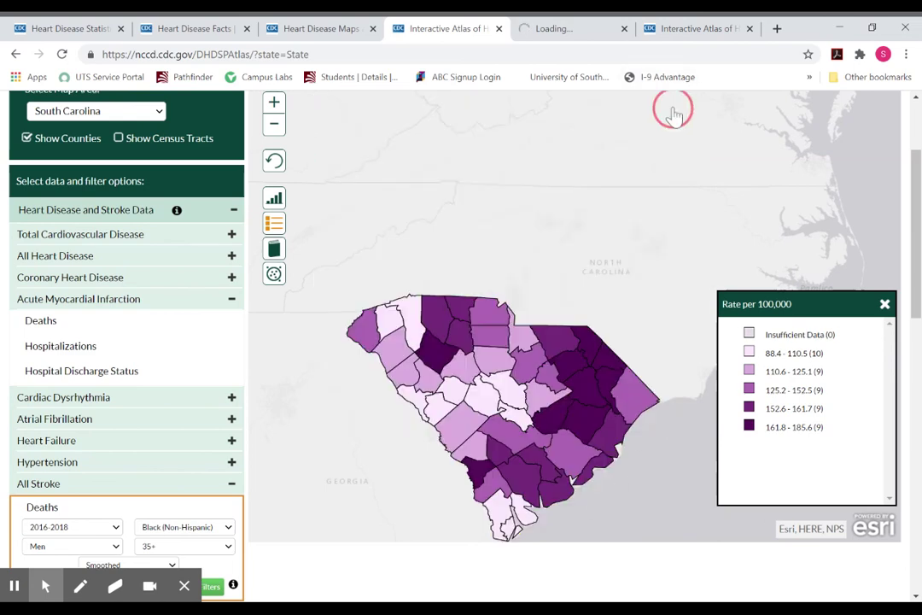
{"action": "scroll", "coordinate": [613, 261], "scroll_direction": "up", "scroll_amount": 3}
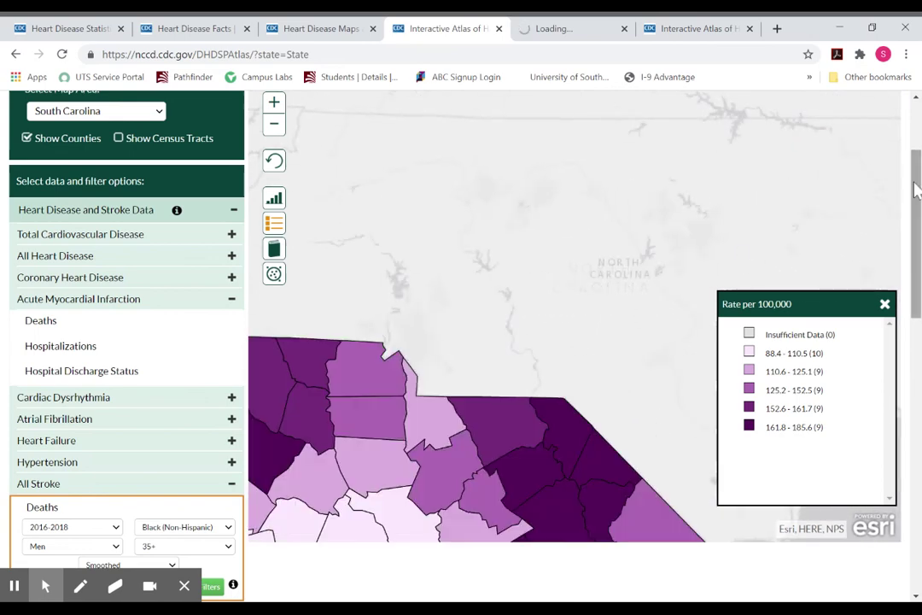
{"action": "left_click_drag", "start_coordinate": [912, 185], "coordinate": [912, 150]}
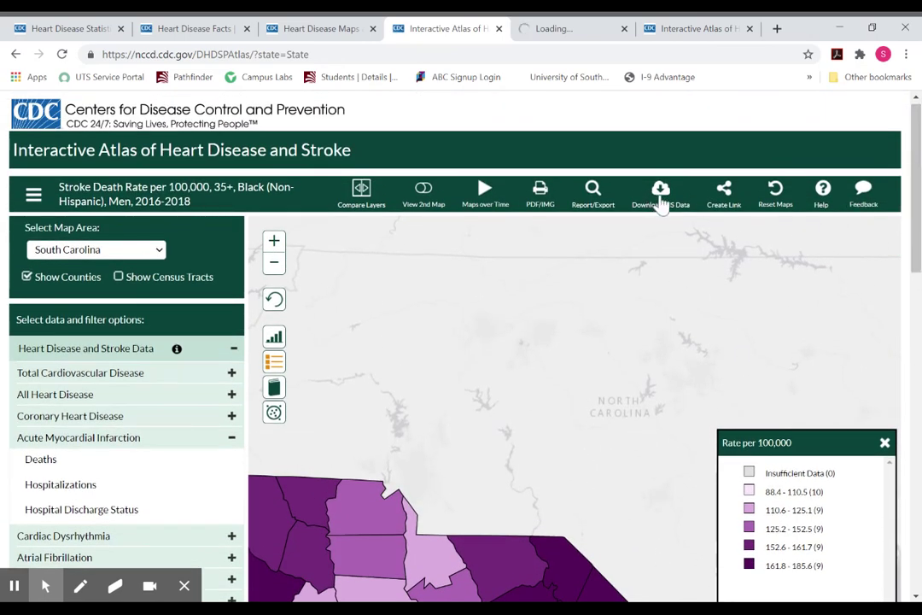